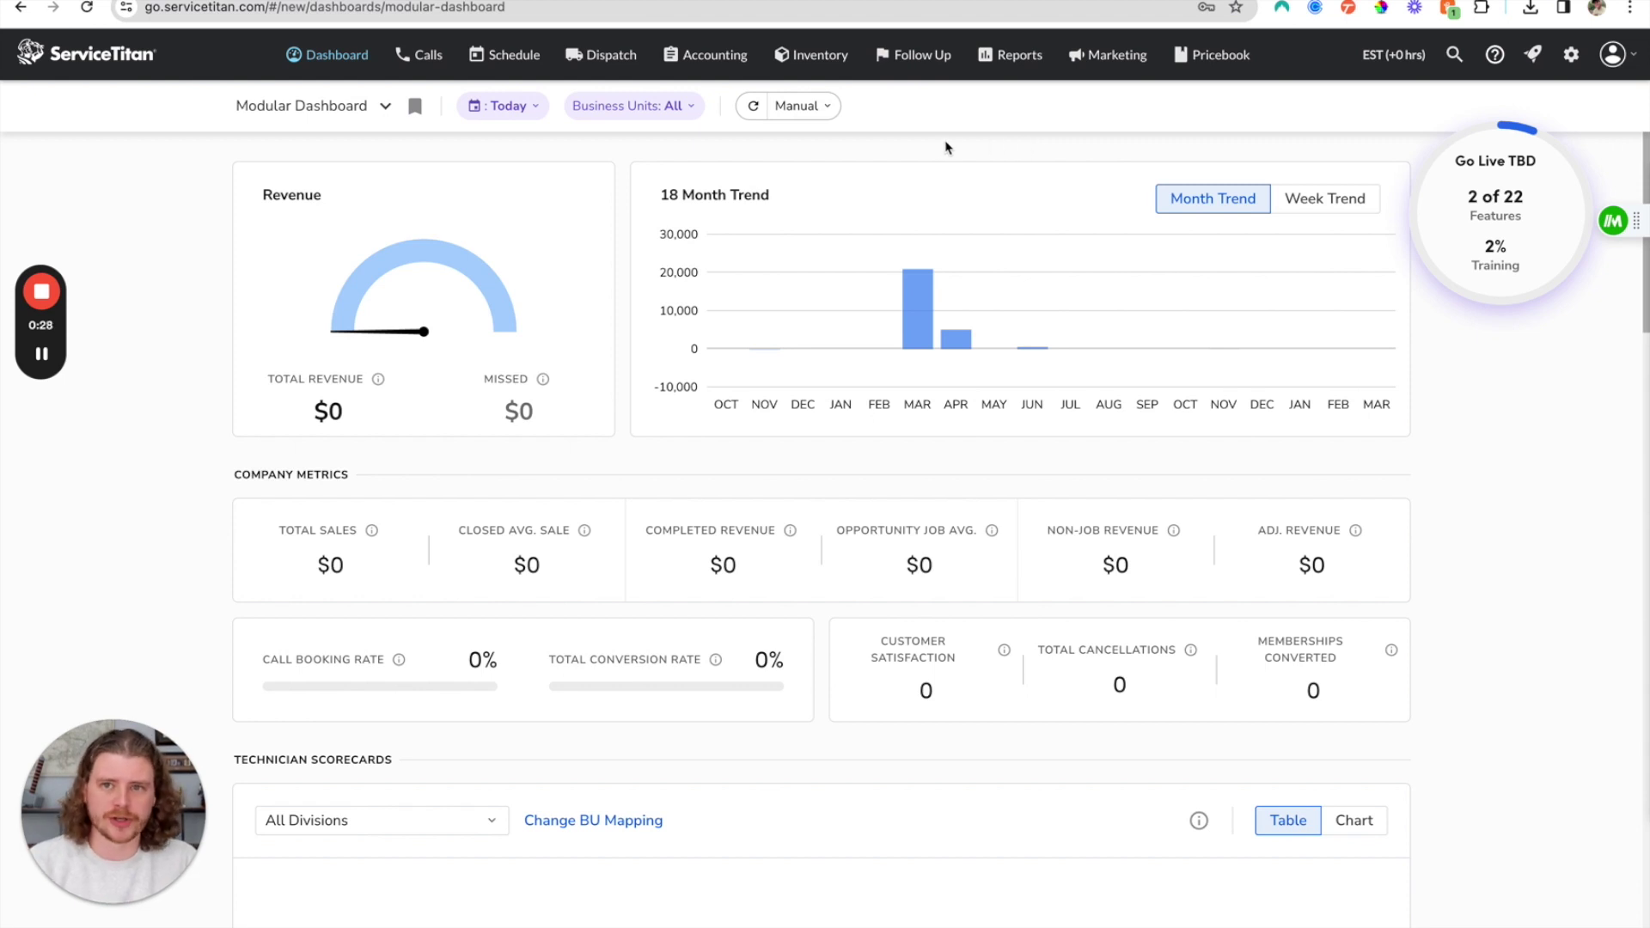
- Create a new custom dashboard from the dashboards list and name it 'Jobs Dashboard'
click(327, 112)
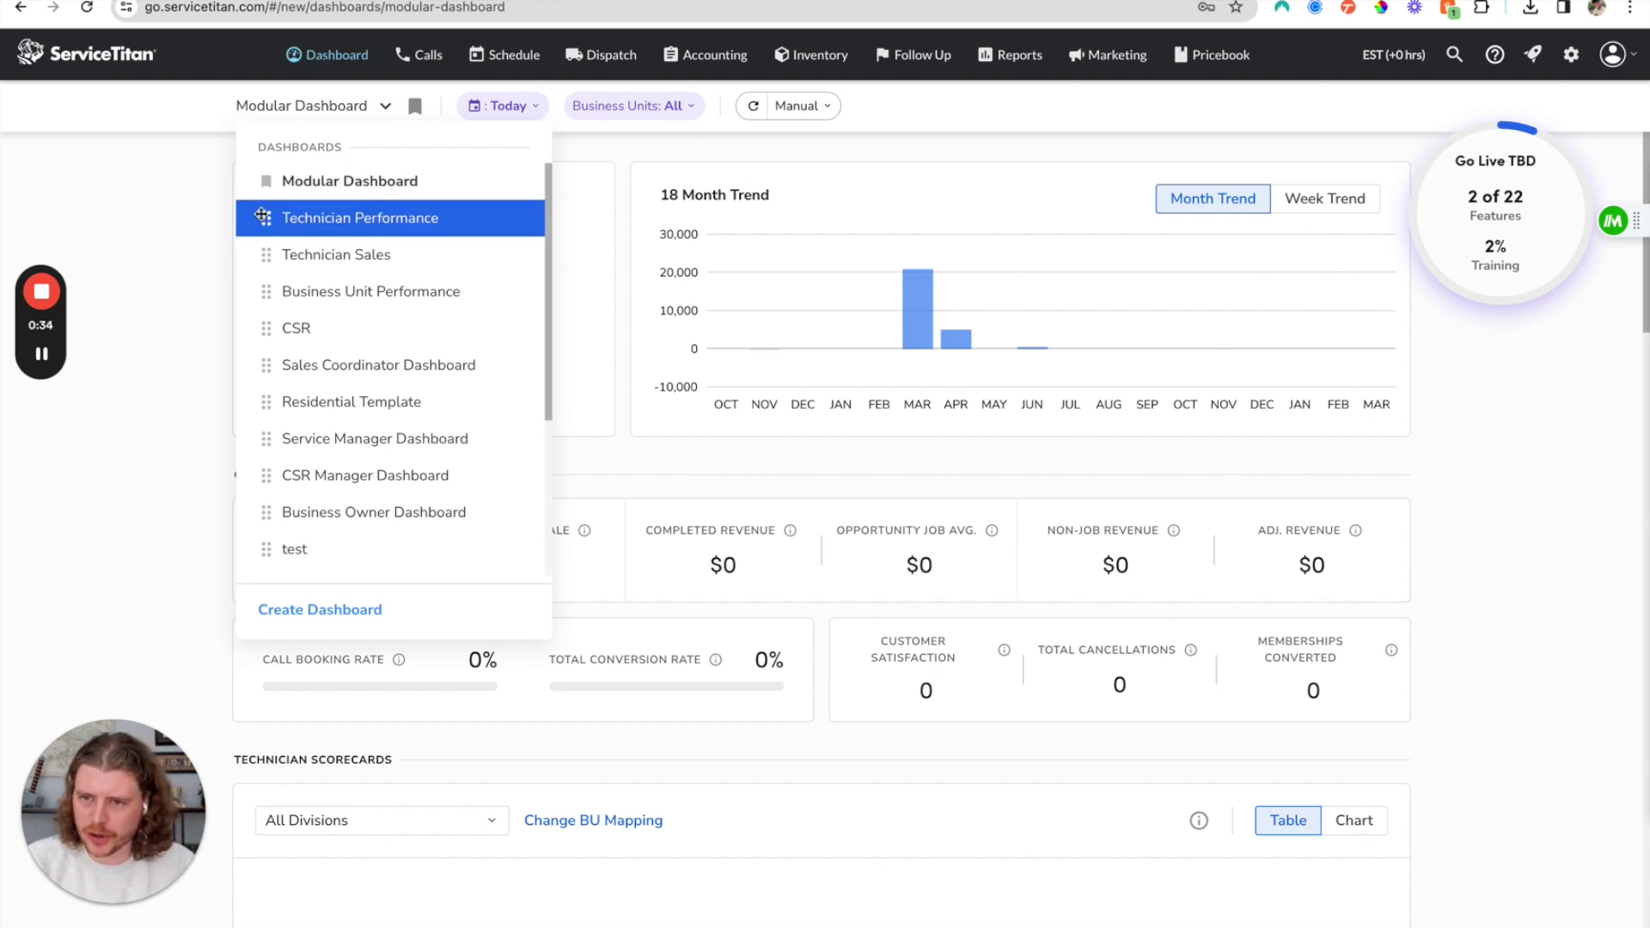
click(316, 611)
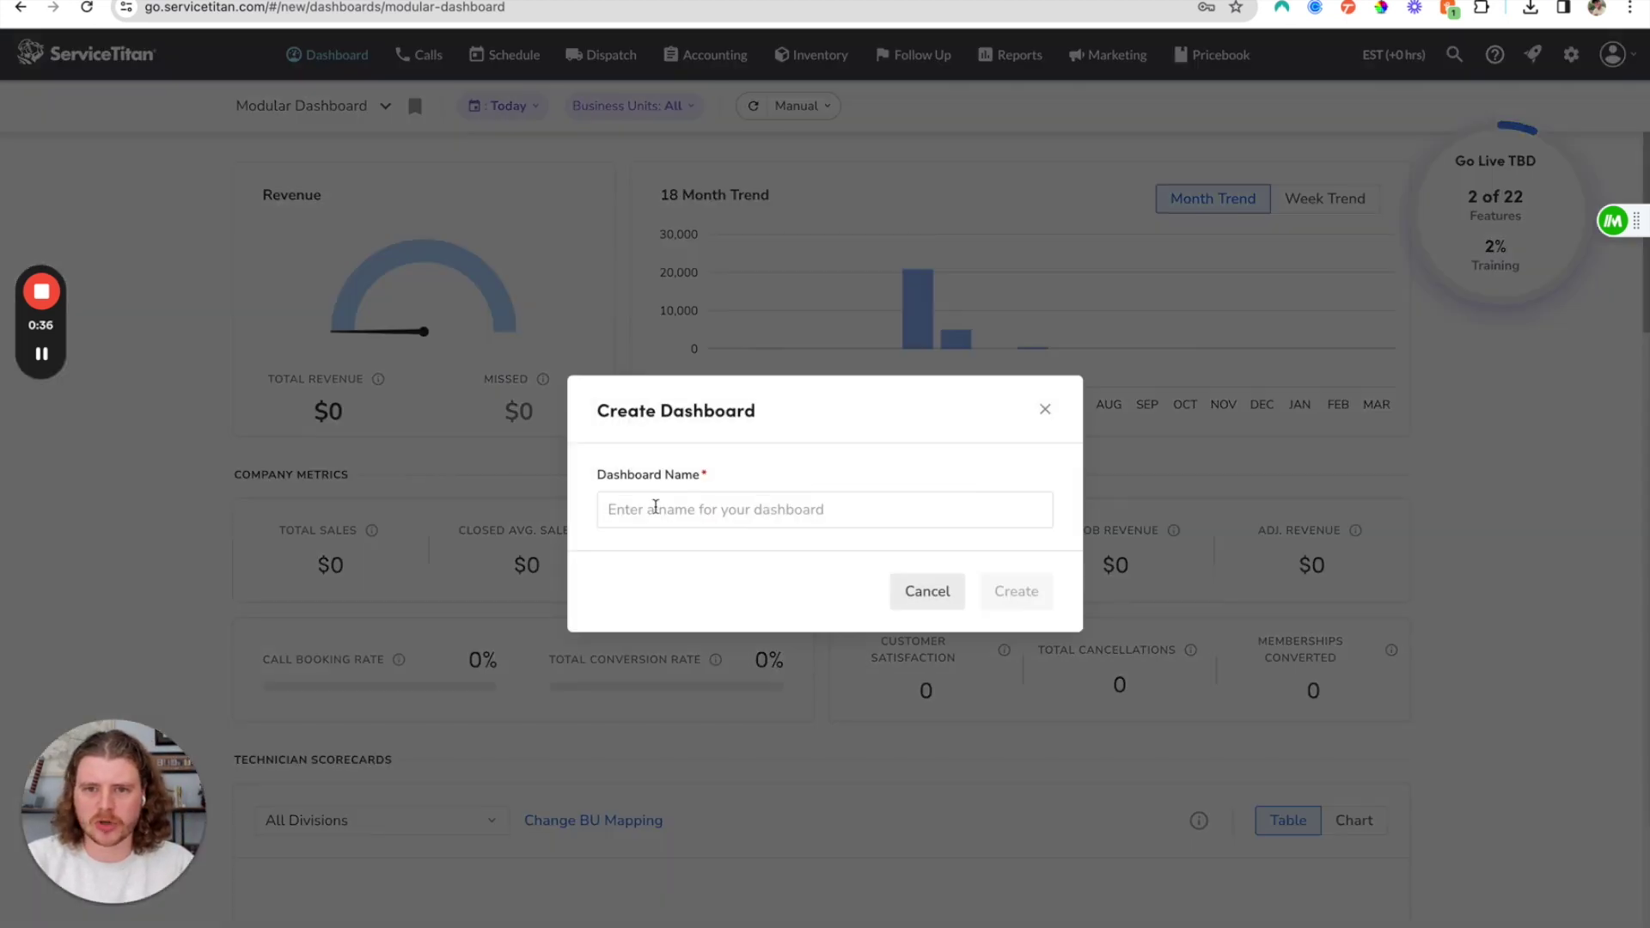
click(699, 512)
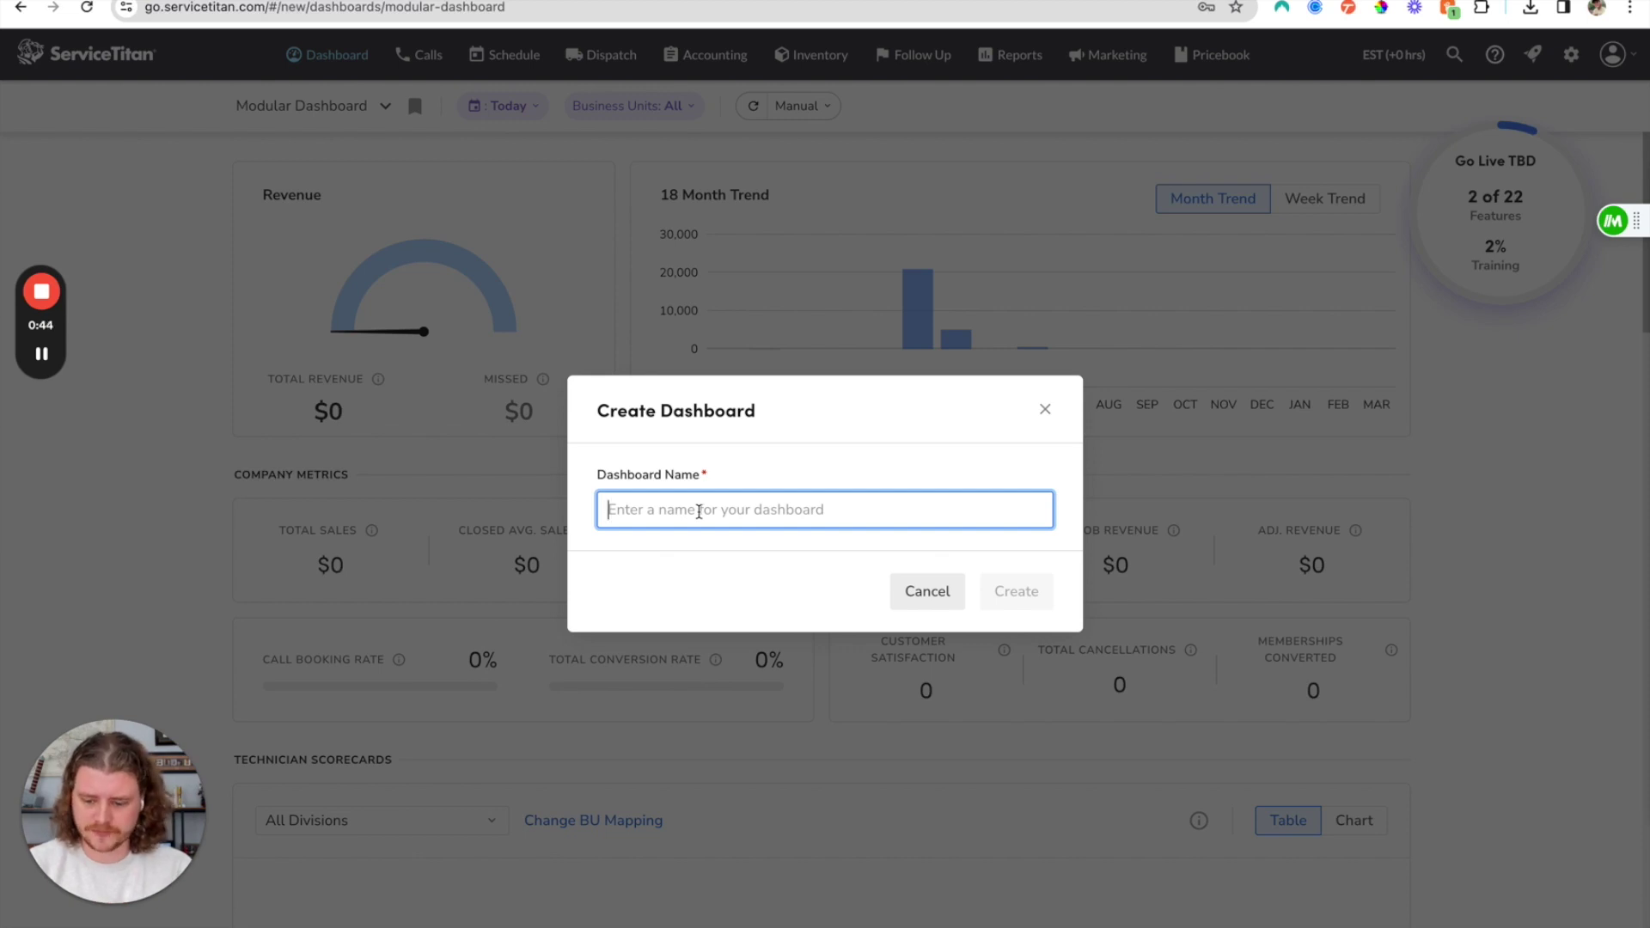
text(Jobs Dashboard)
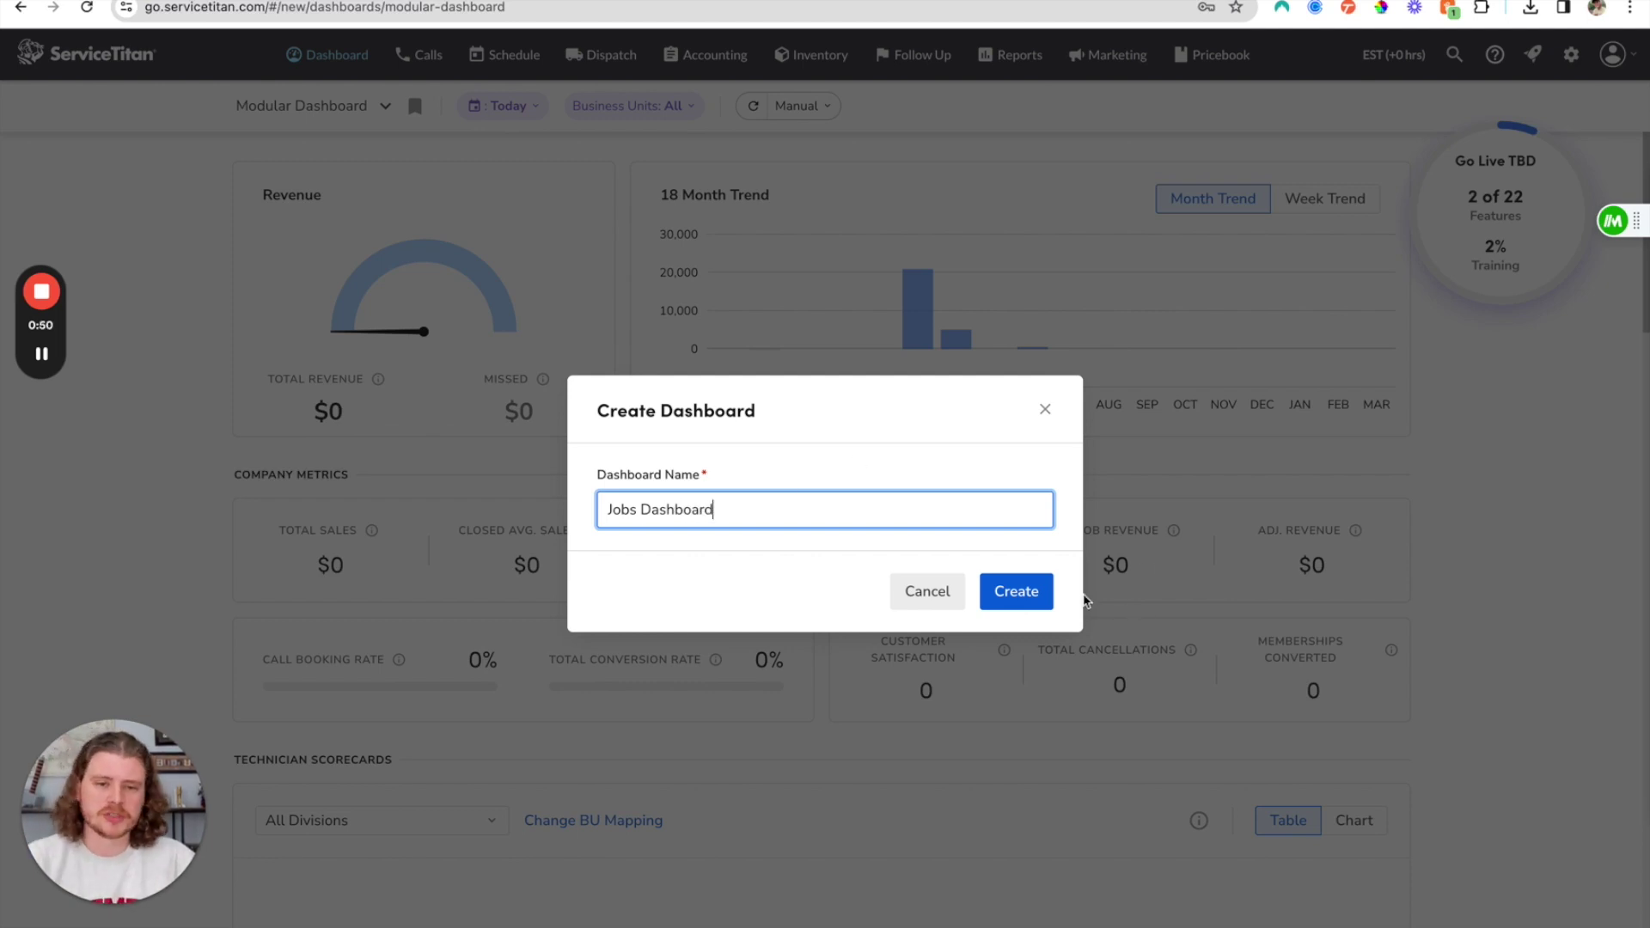
- Create the dashboard and add the Jobs-dataset report 'Jobs Created in Last Month' as a module
click(1038, 598)
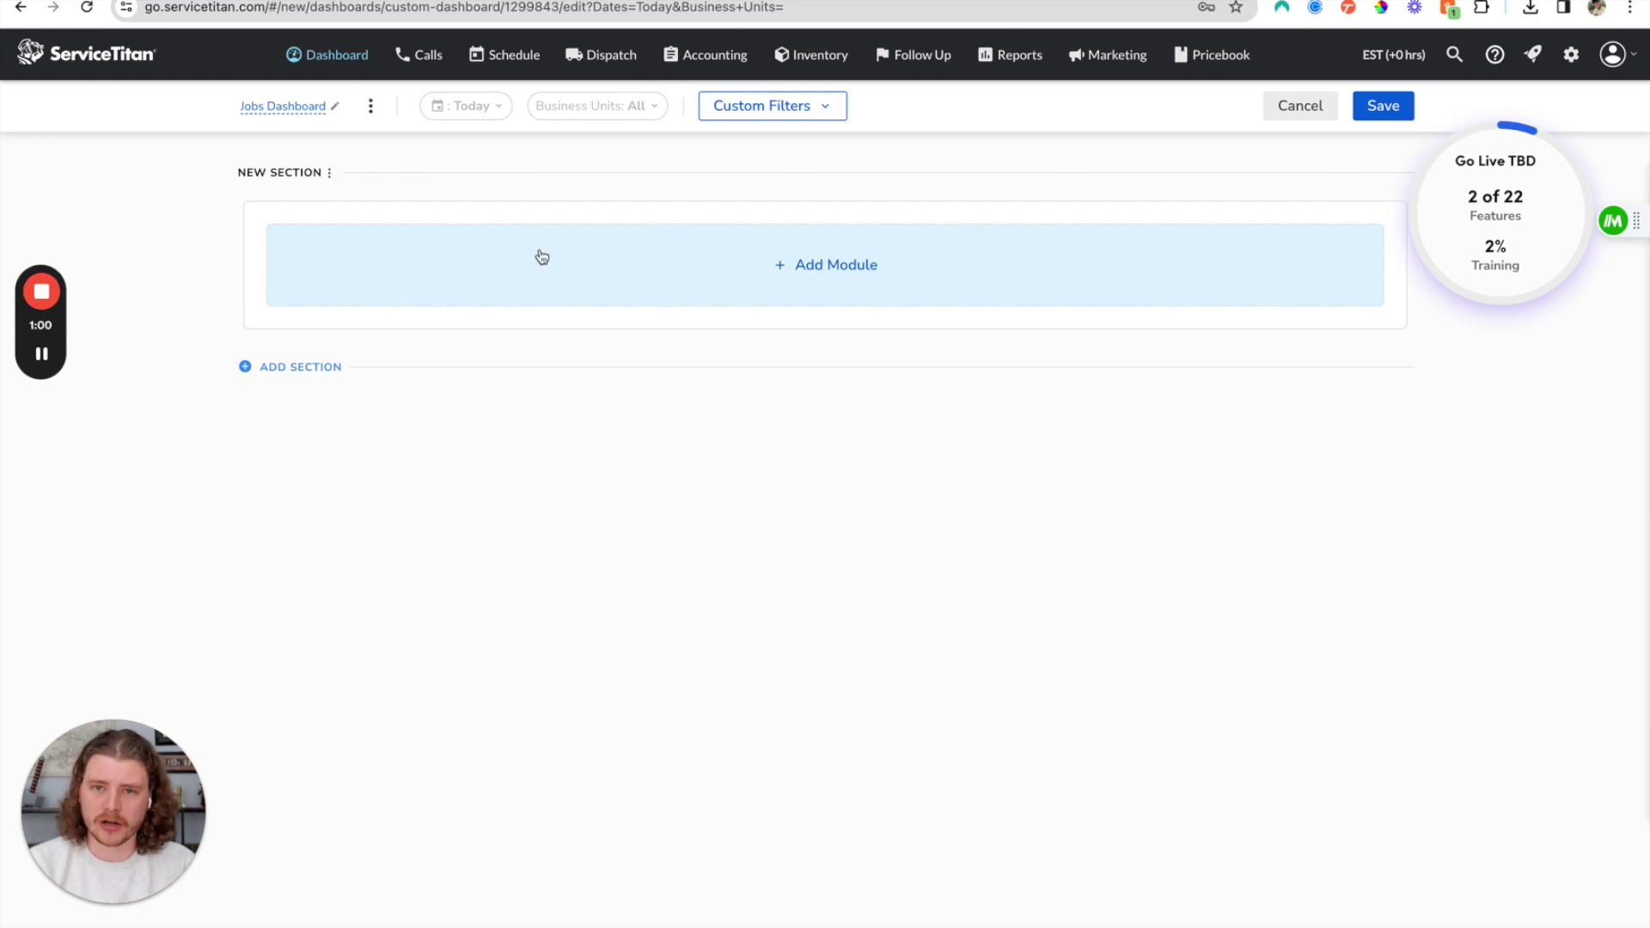
click(798, 268)
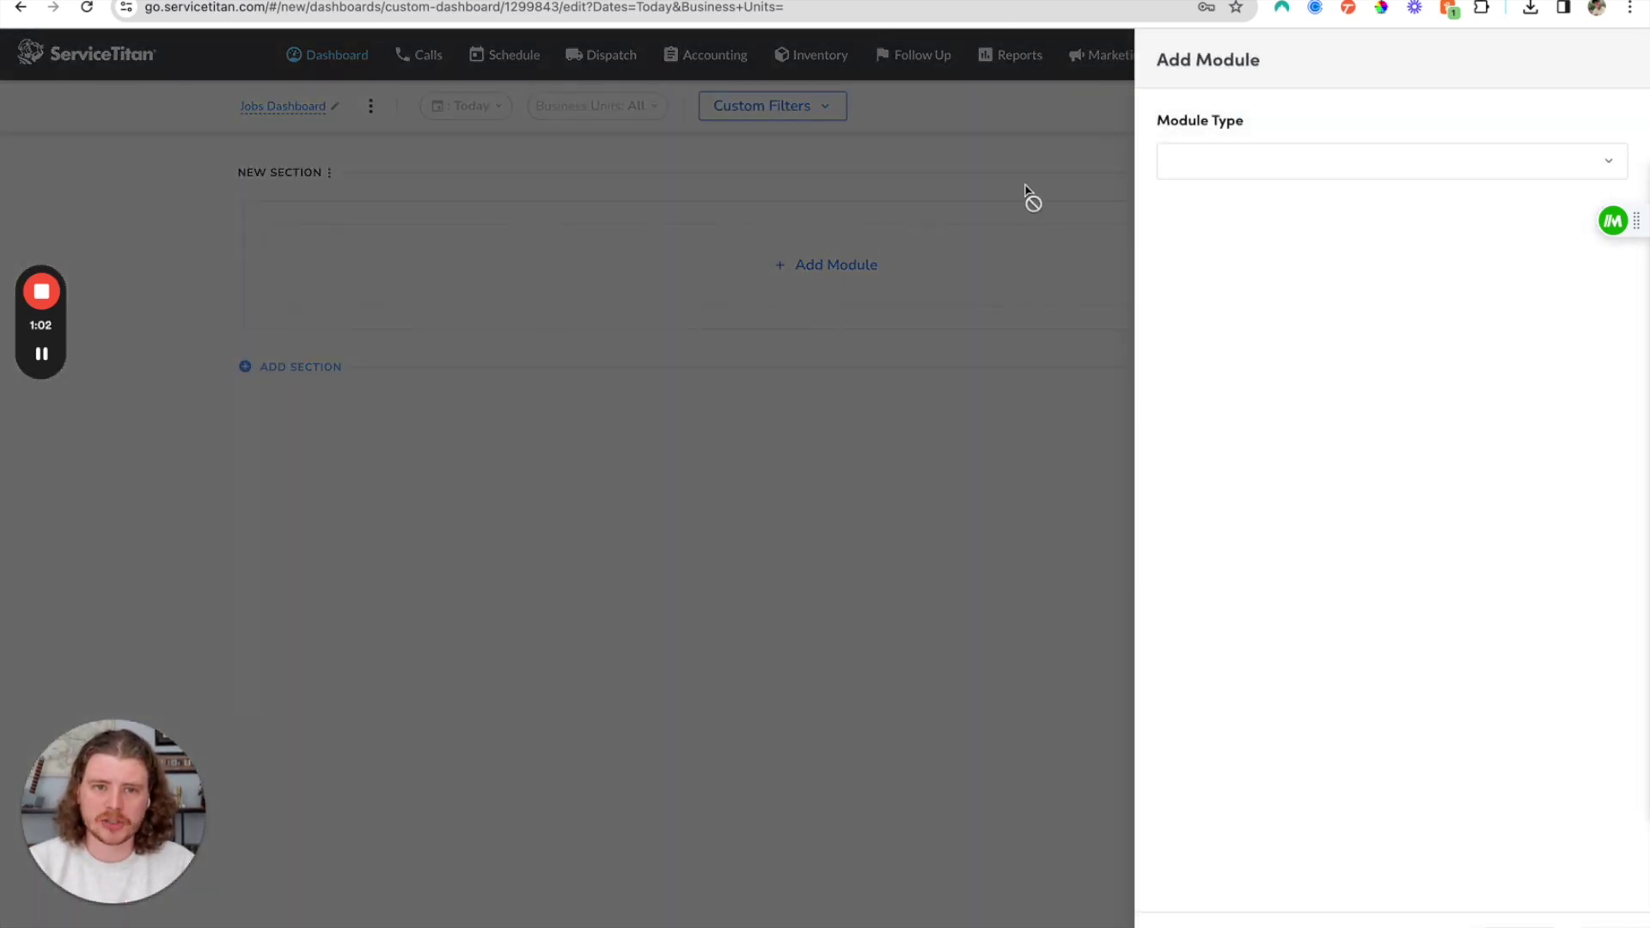
click(1234, 162)
click(1244, 209)
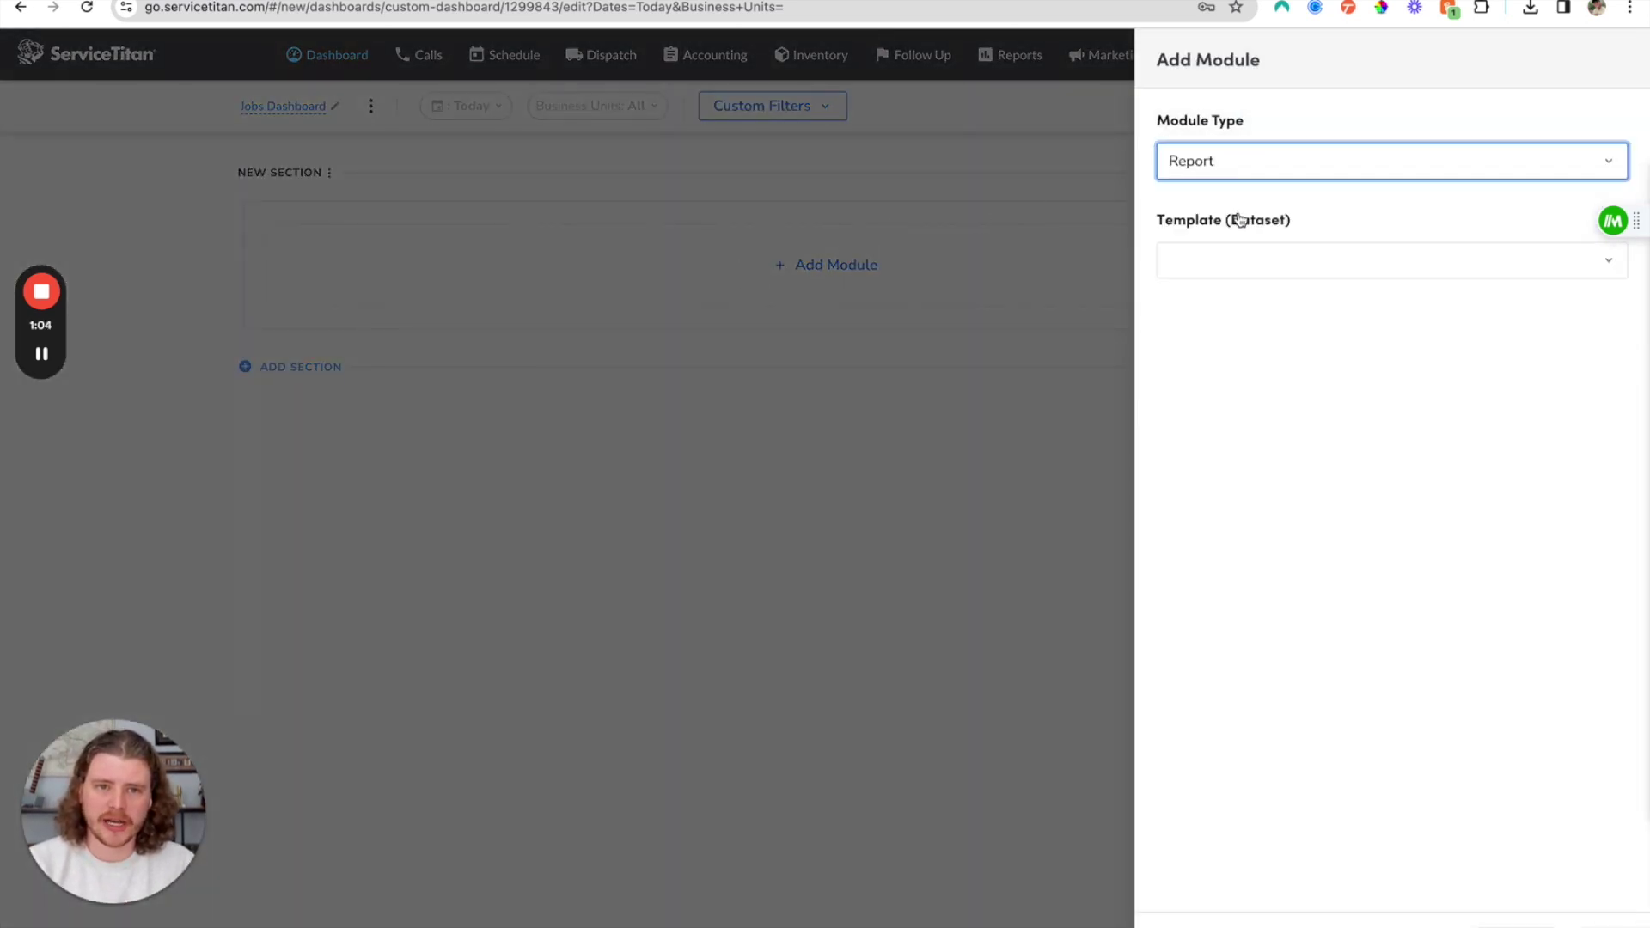
click(1211, 271)
scroll(1253, 653, down, 5)
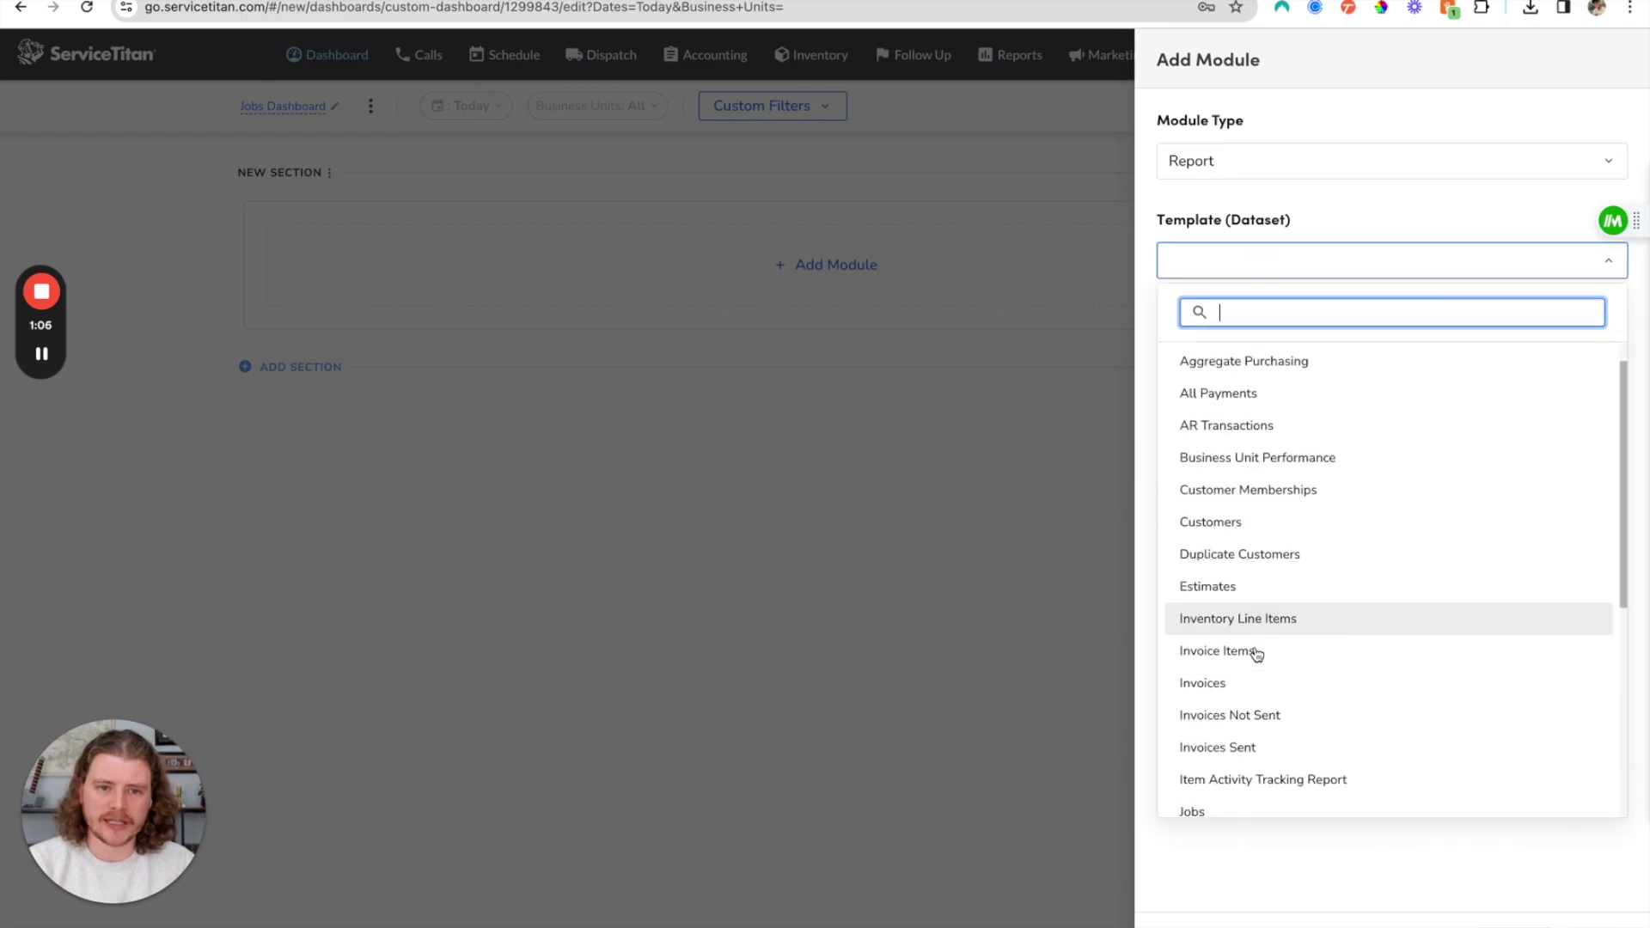
click(1246, 408)
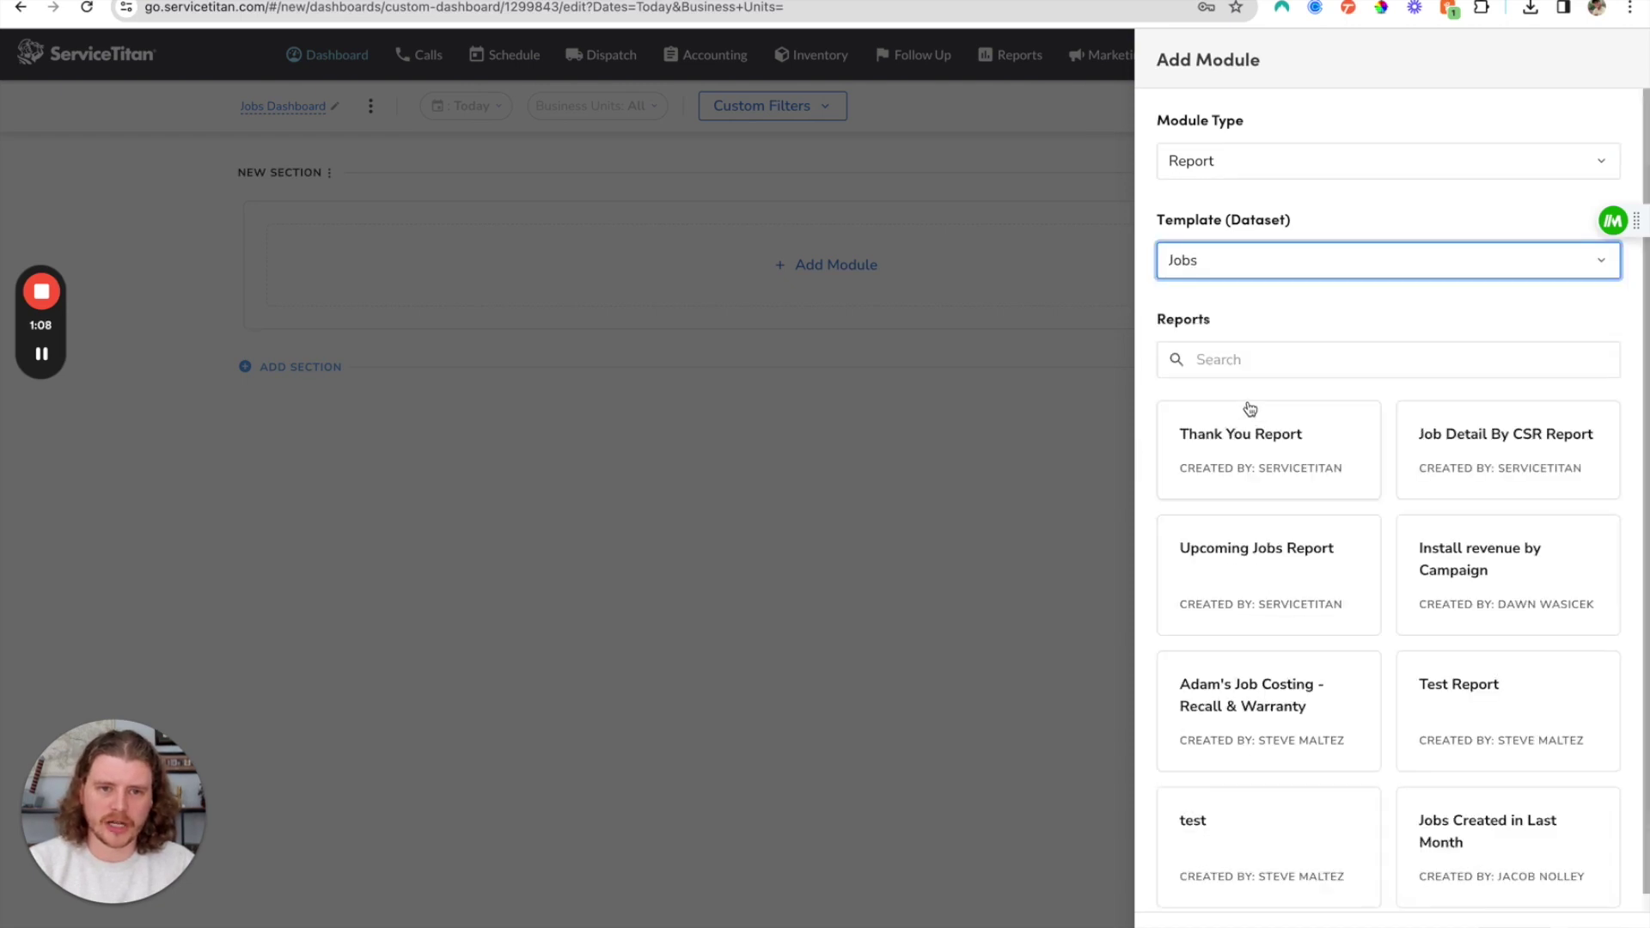
scroll(1330, 399, down, 1)
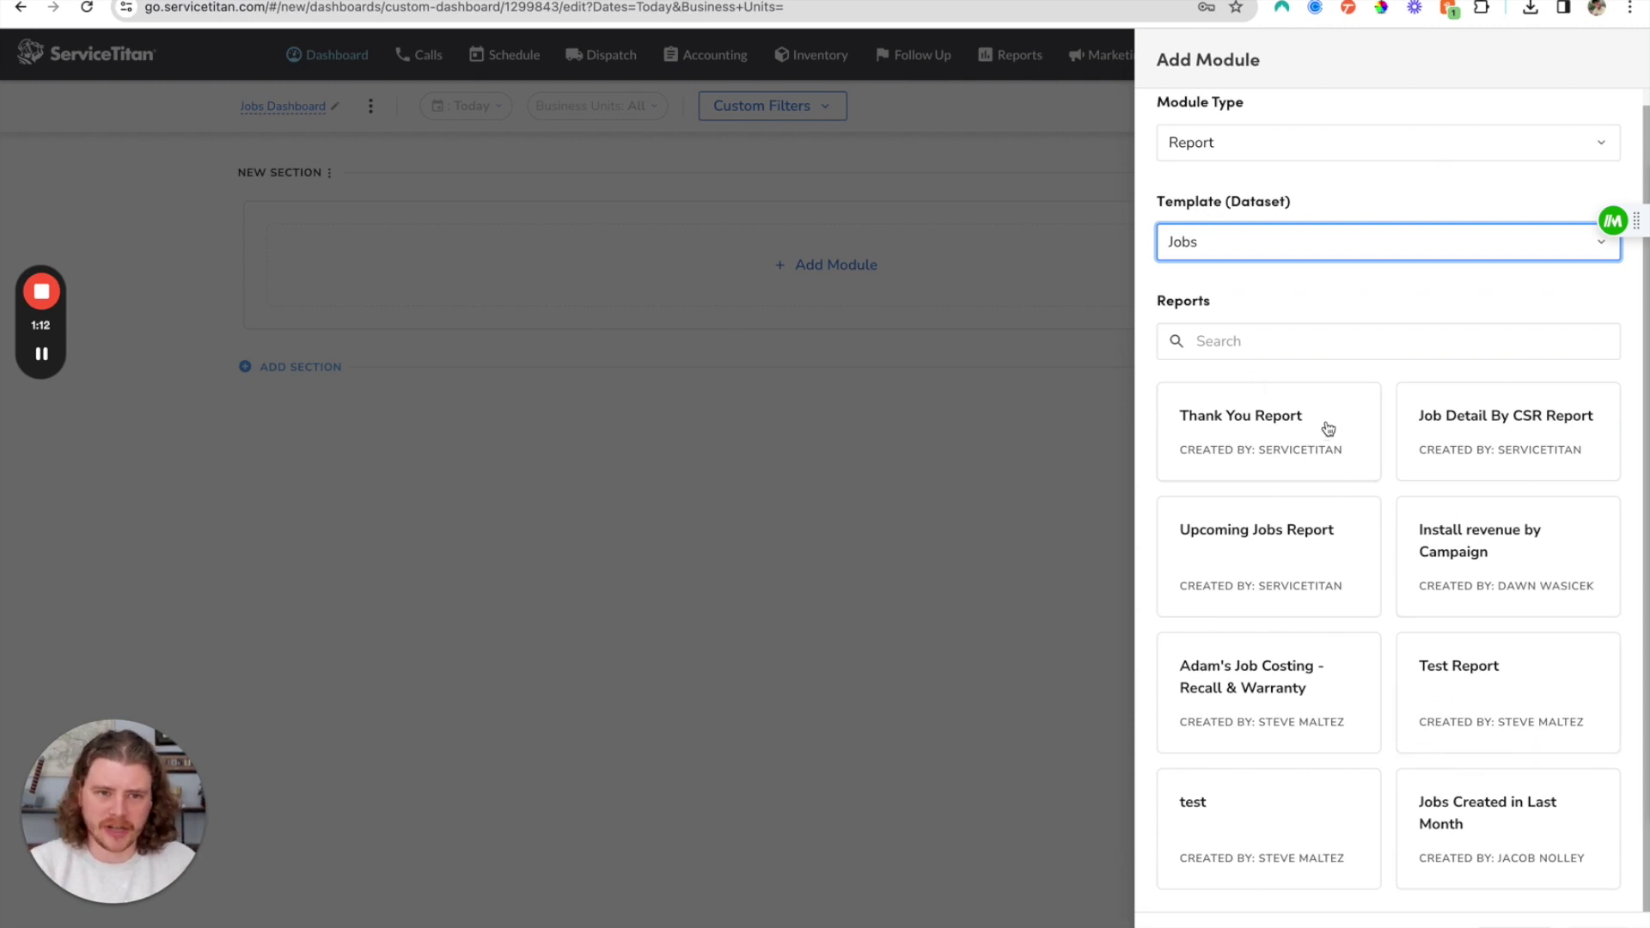
click(1463, 829)
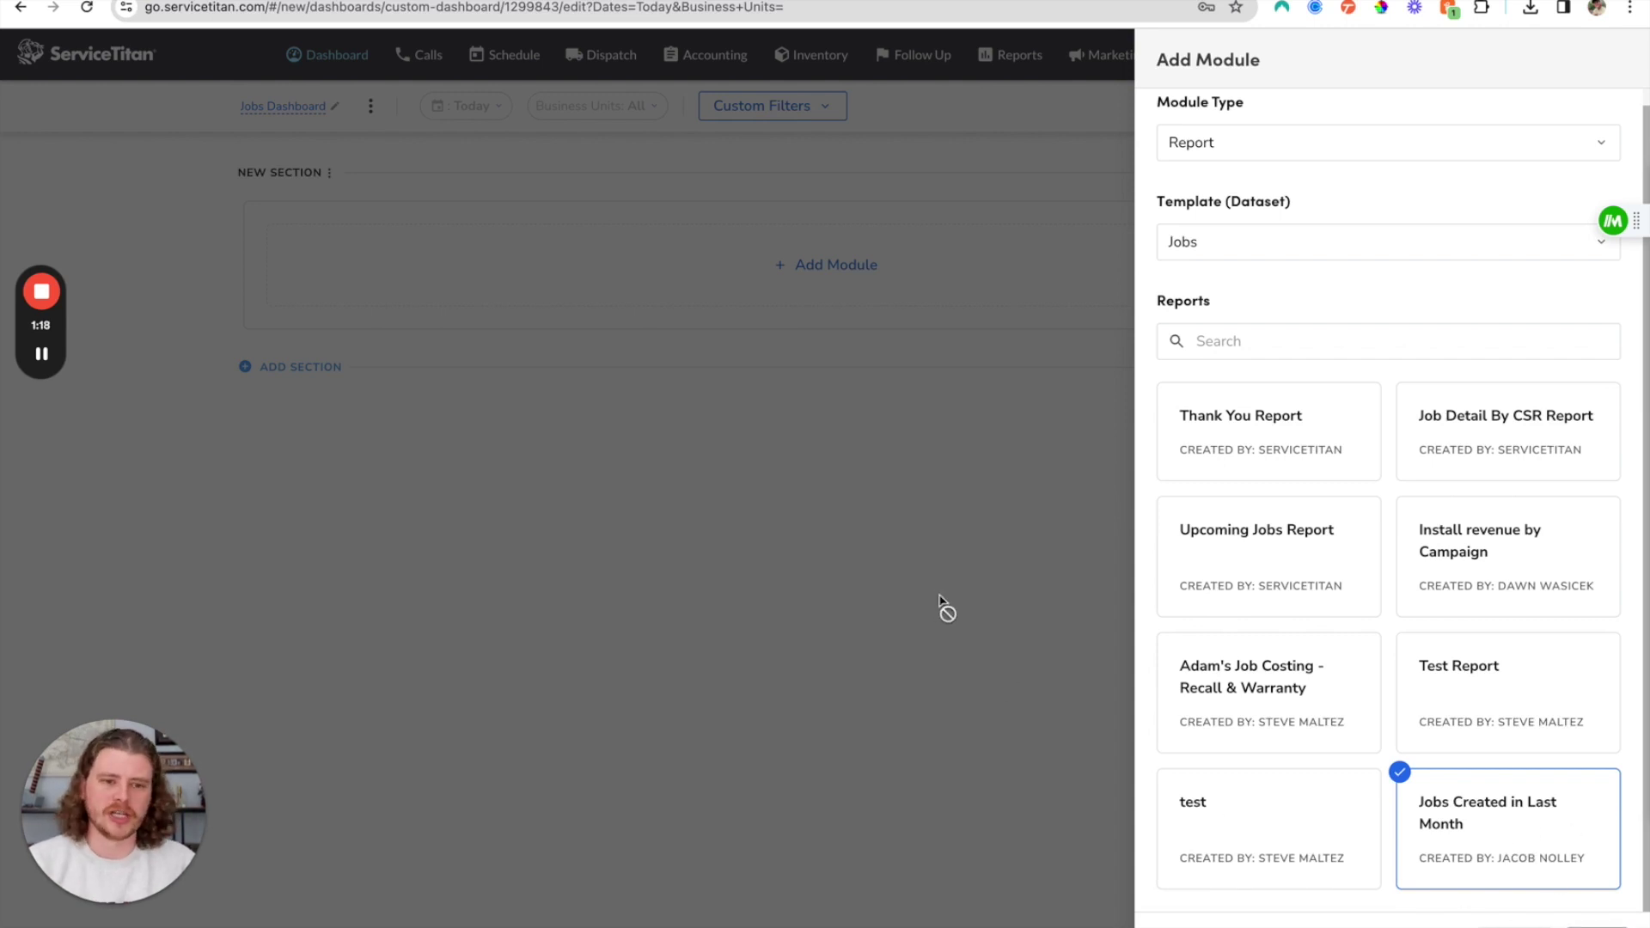
click(1599, 925)
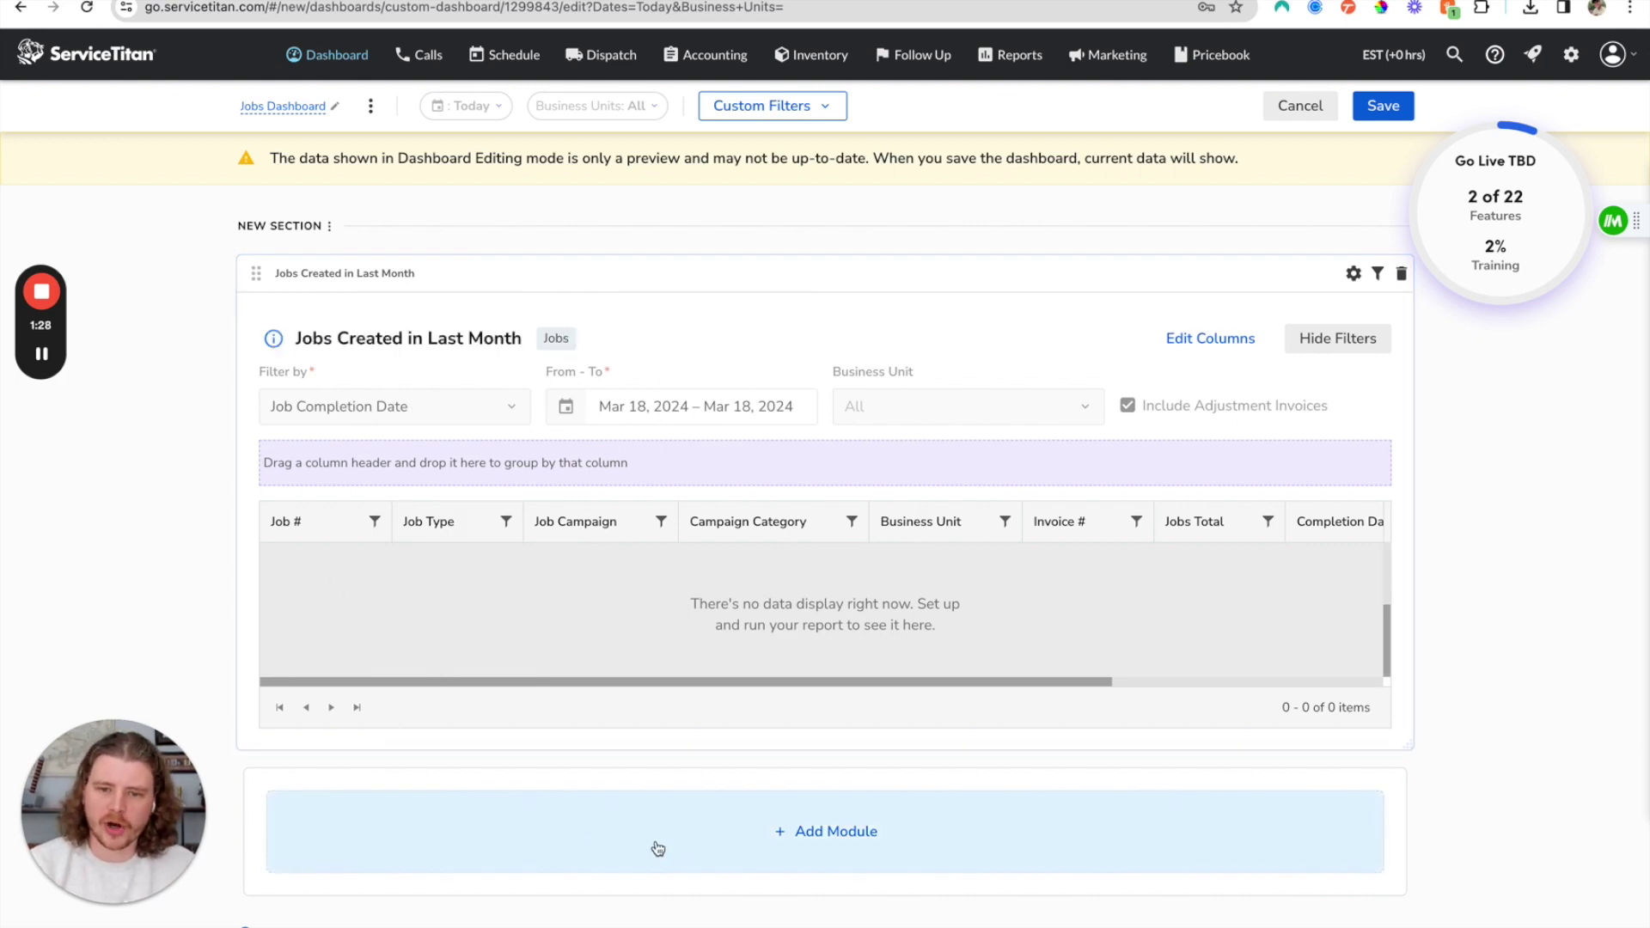
- Add a Jobs-dataset report module for the Job Detail By CSR Report
click(785, 832)
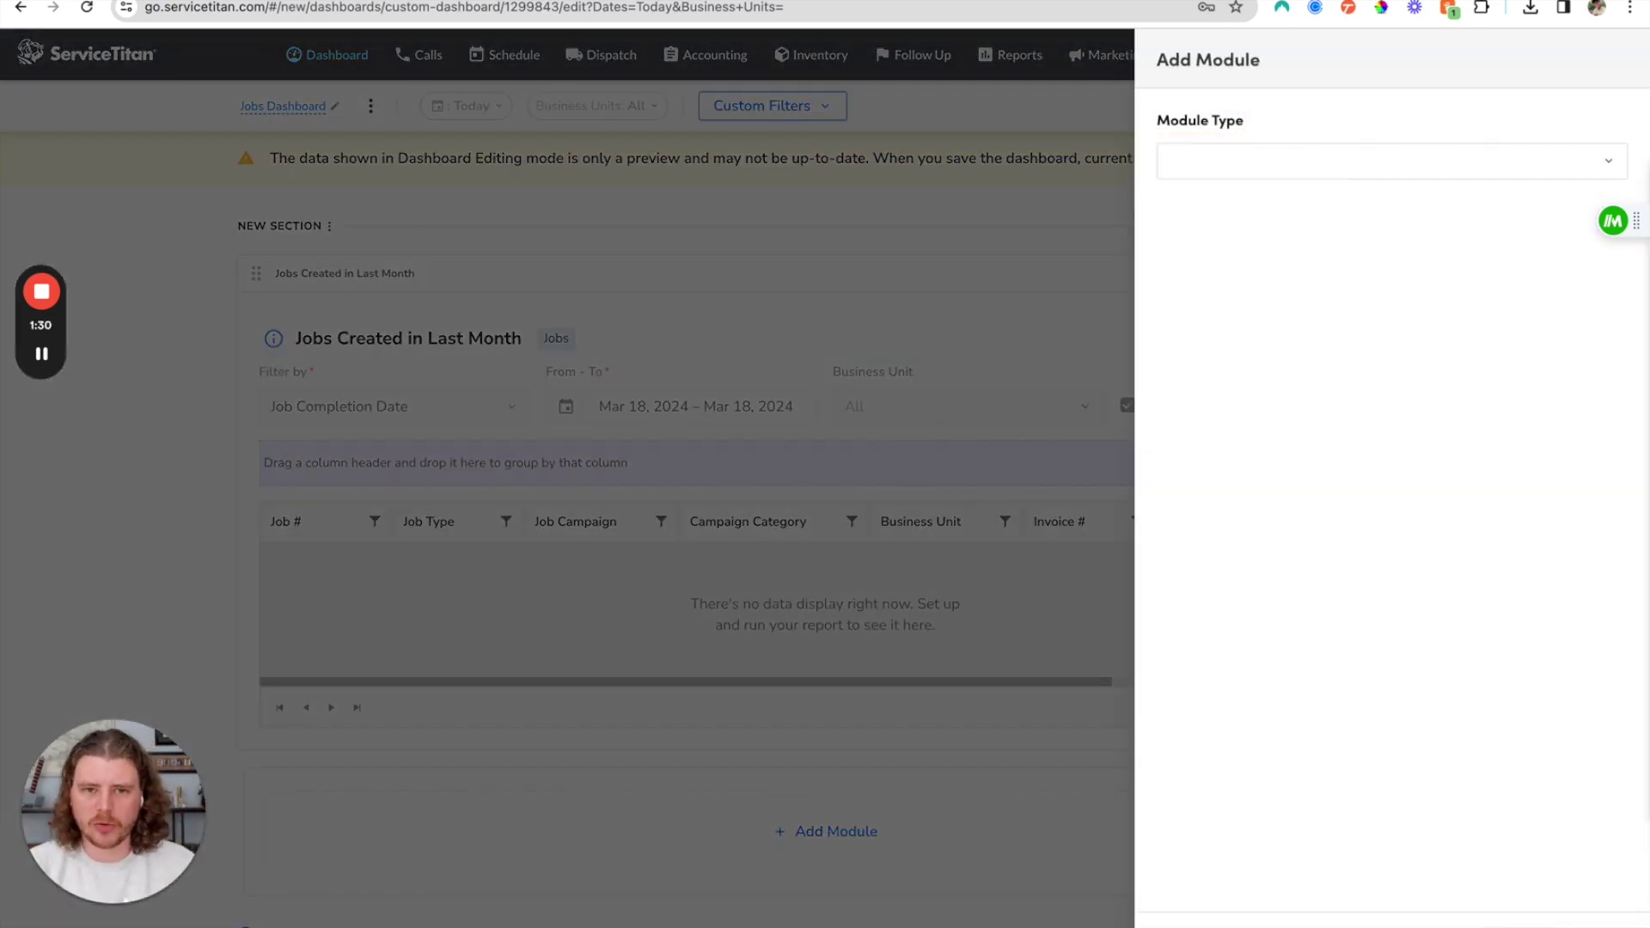
click(1357, 168)
click(1305, 217)
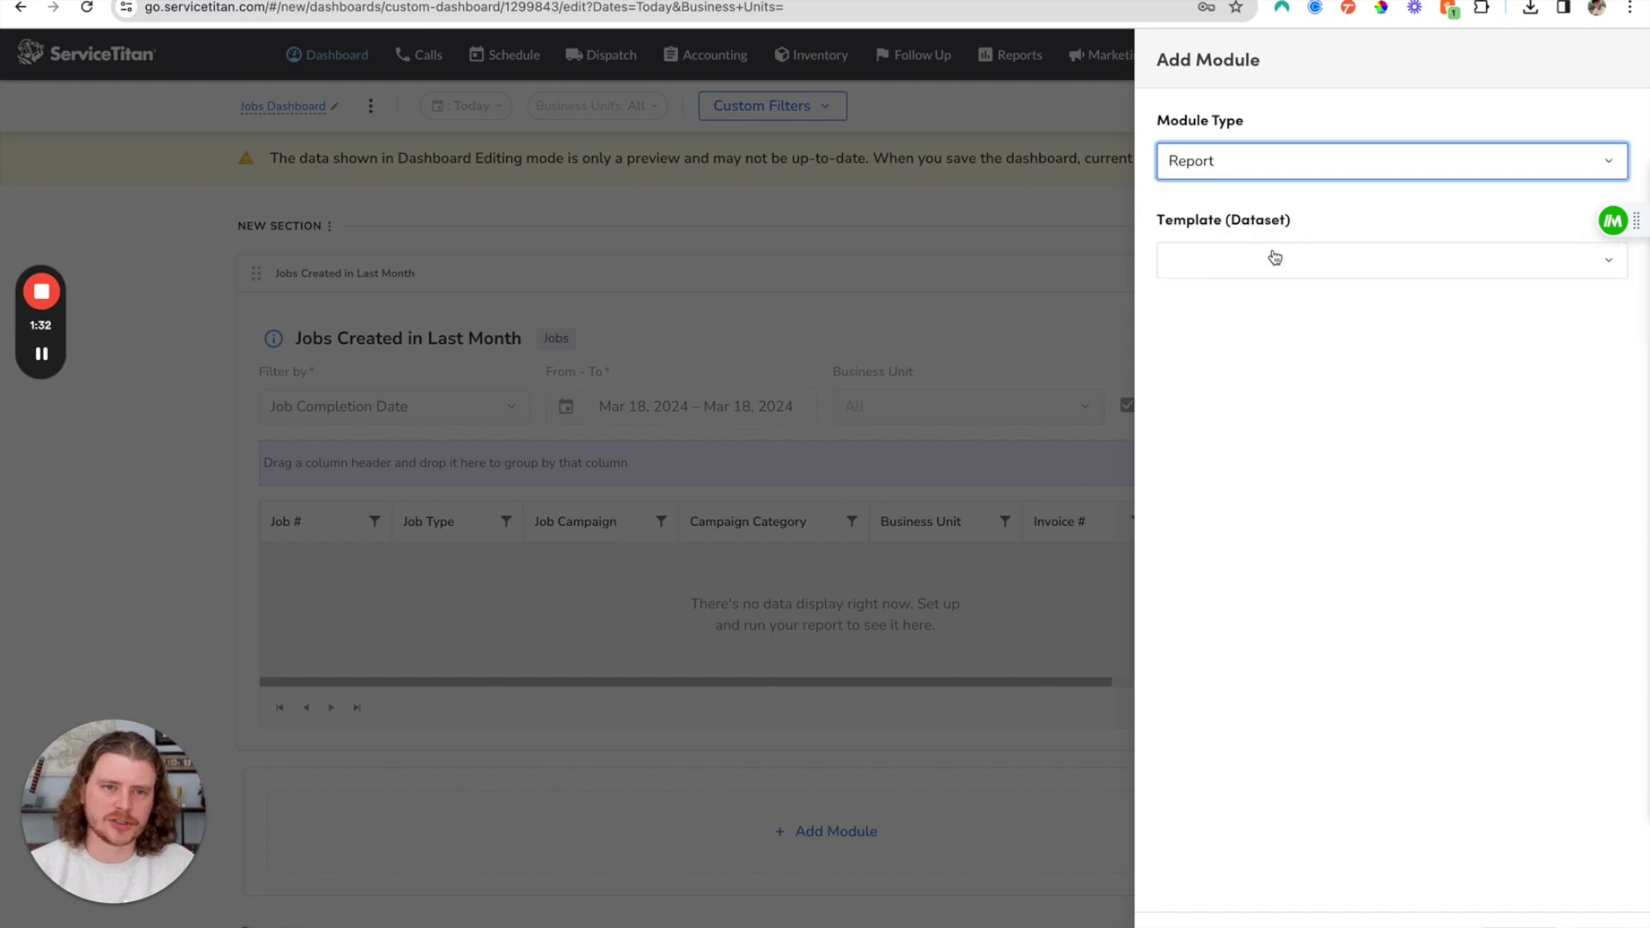
click(1275, 261)
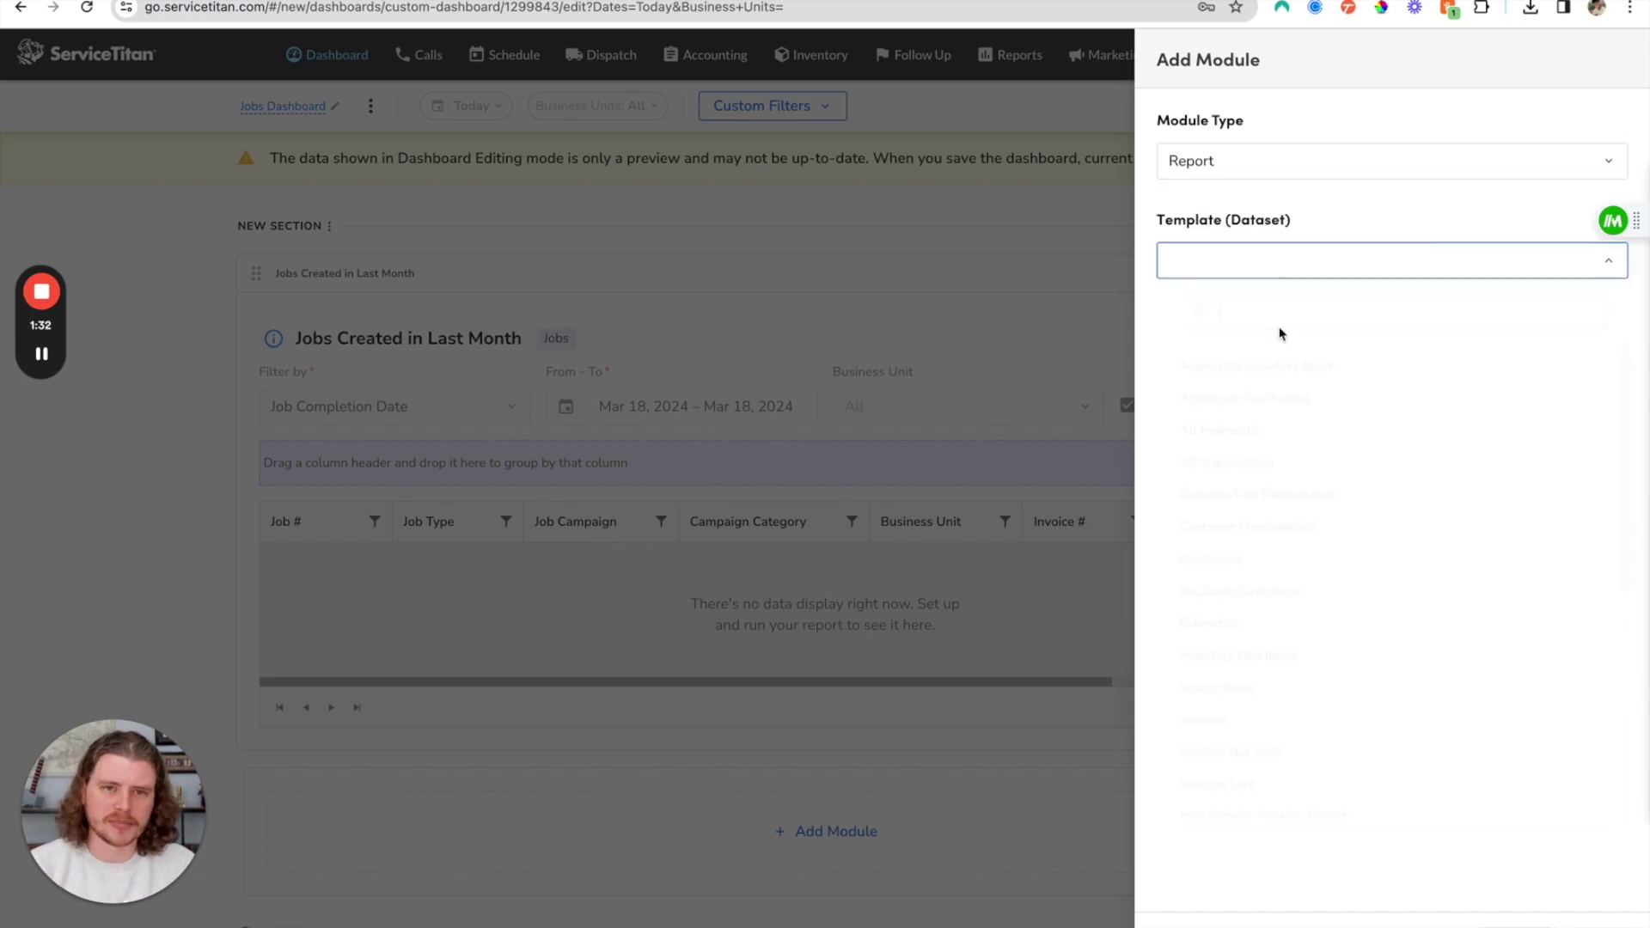
scroll(1268, 737, down, 2)
click(1261, 737)
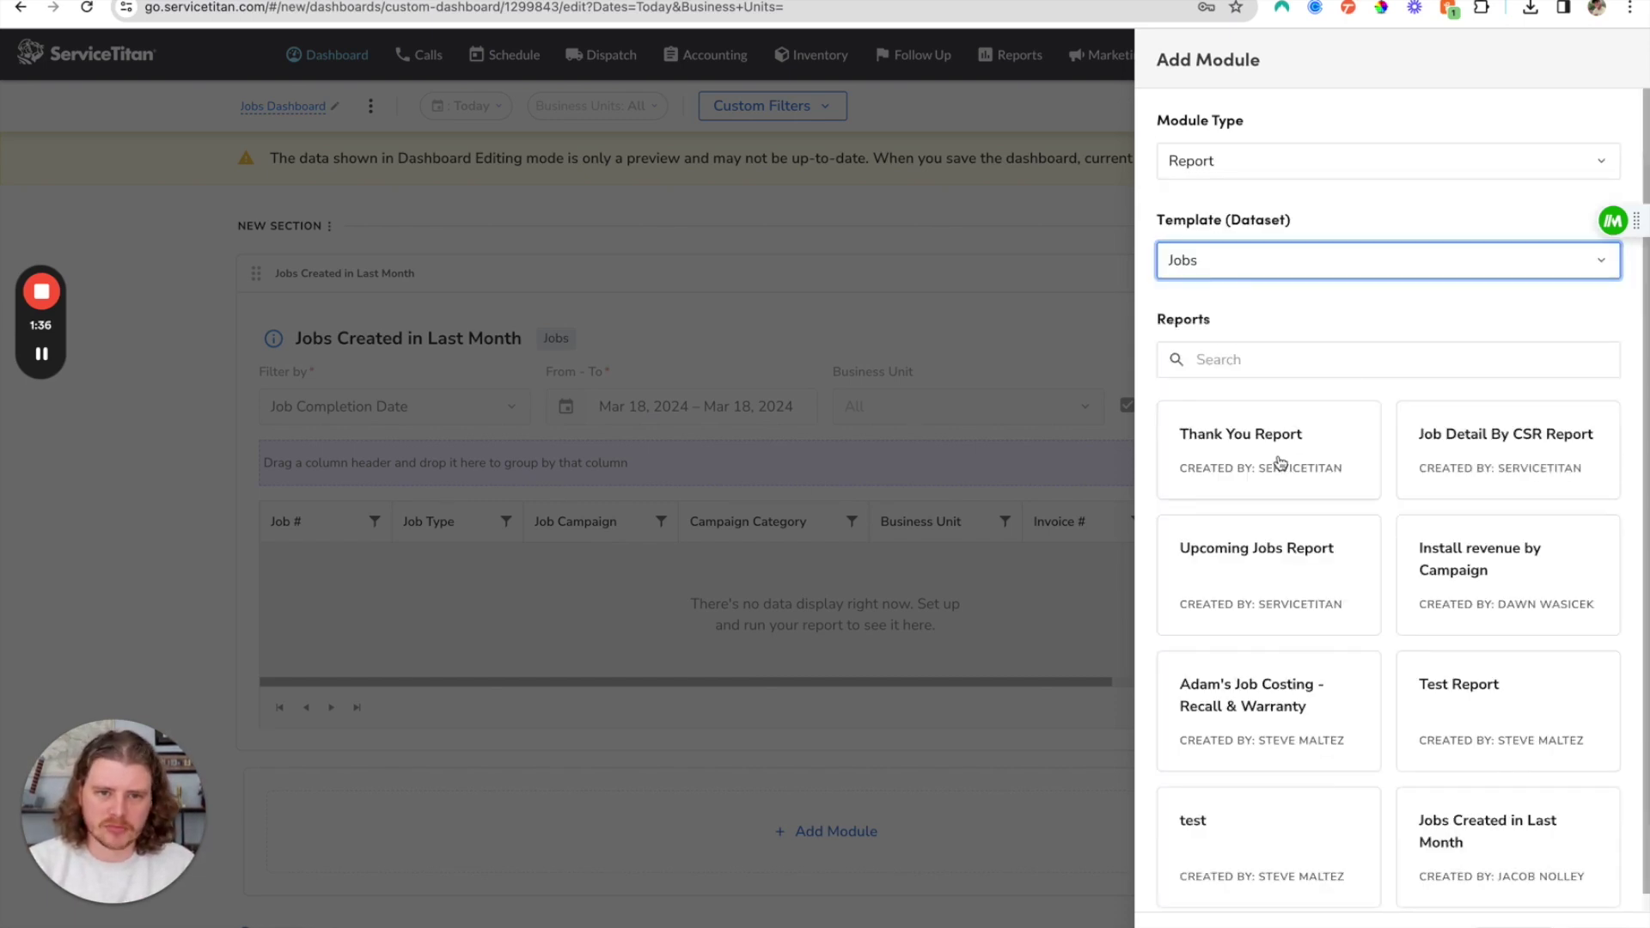
click(1462, 451)
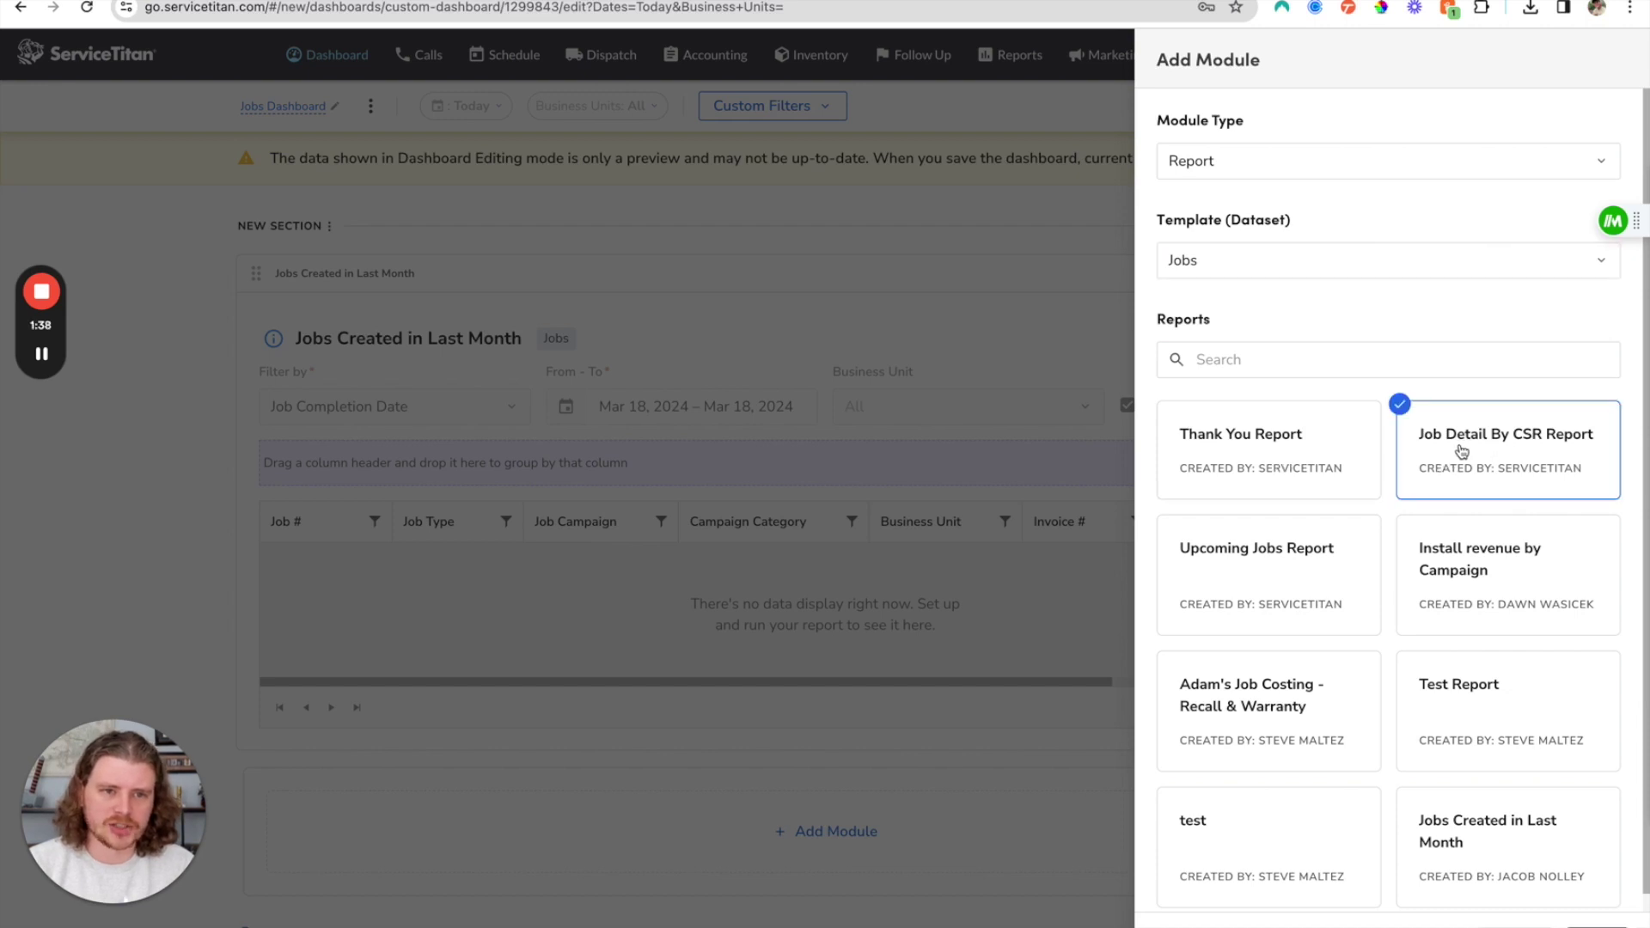
click(1631, 914)
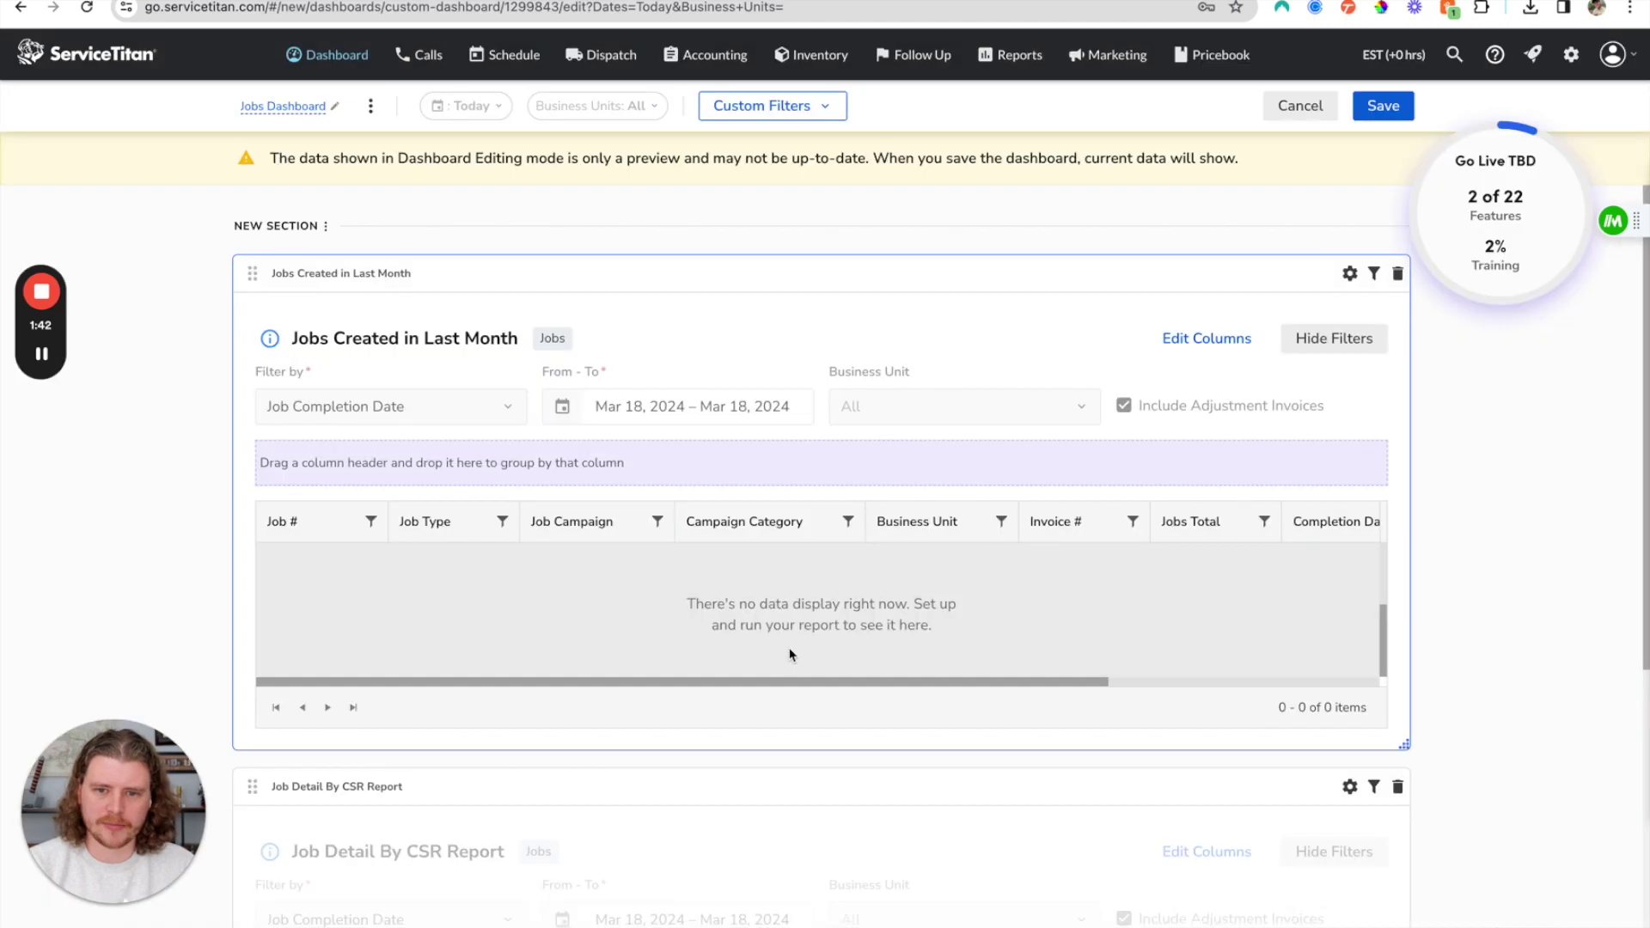
scroll(785, 652, down, 5)
- Add a Jobs-dataset report module for Install revenue by Campaign
click(796, 836)
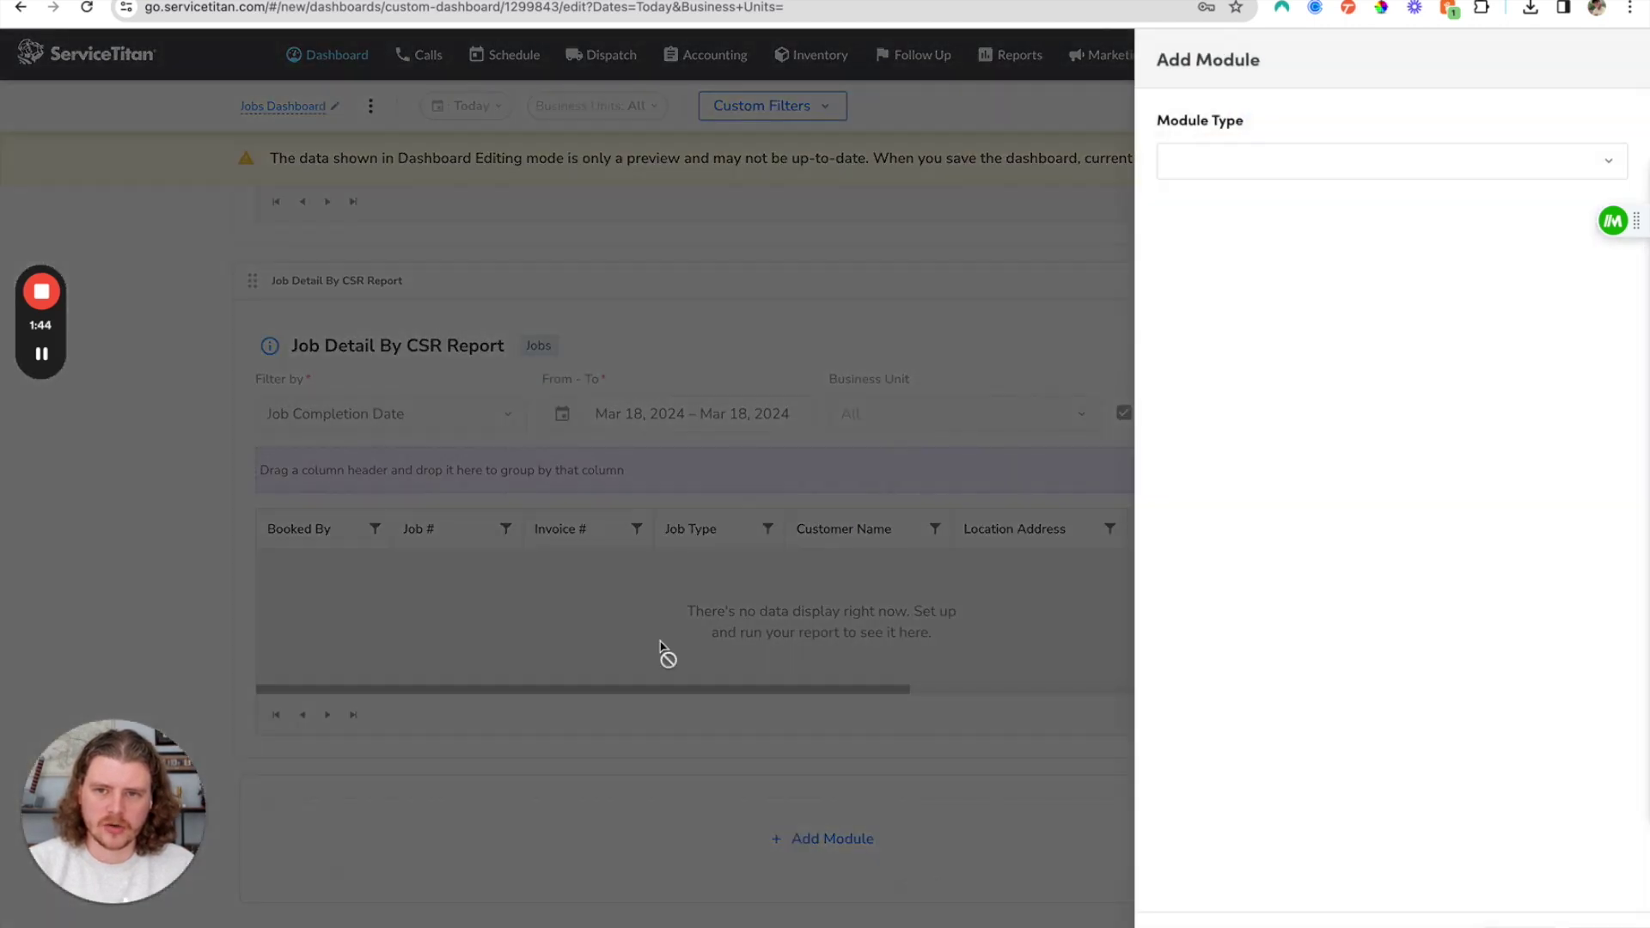
click(1231, 172)
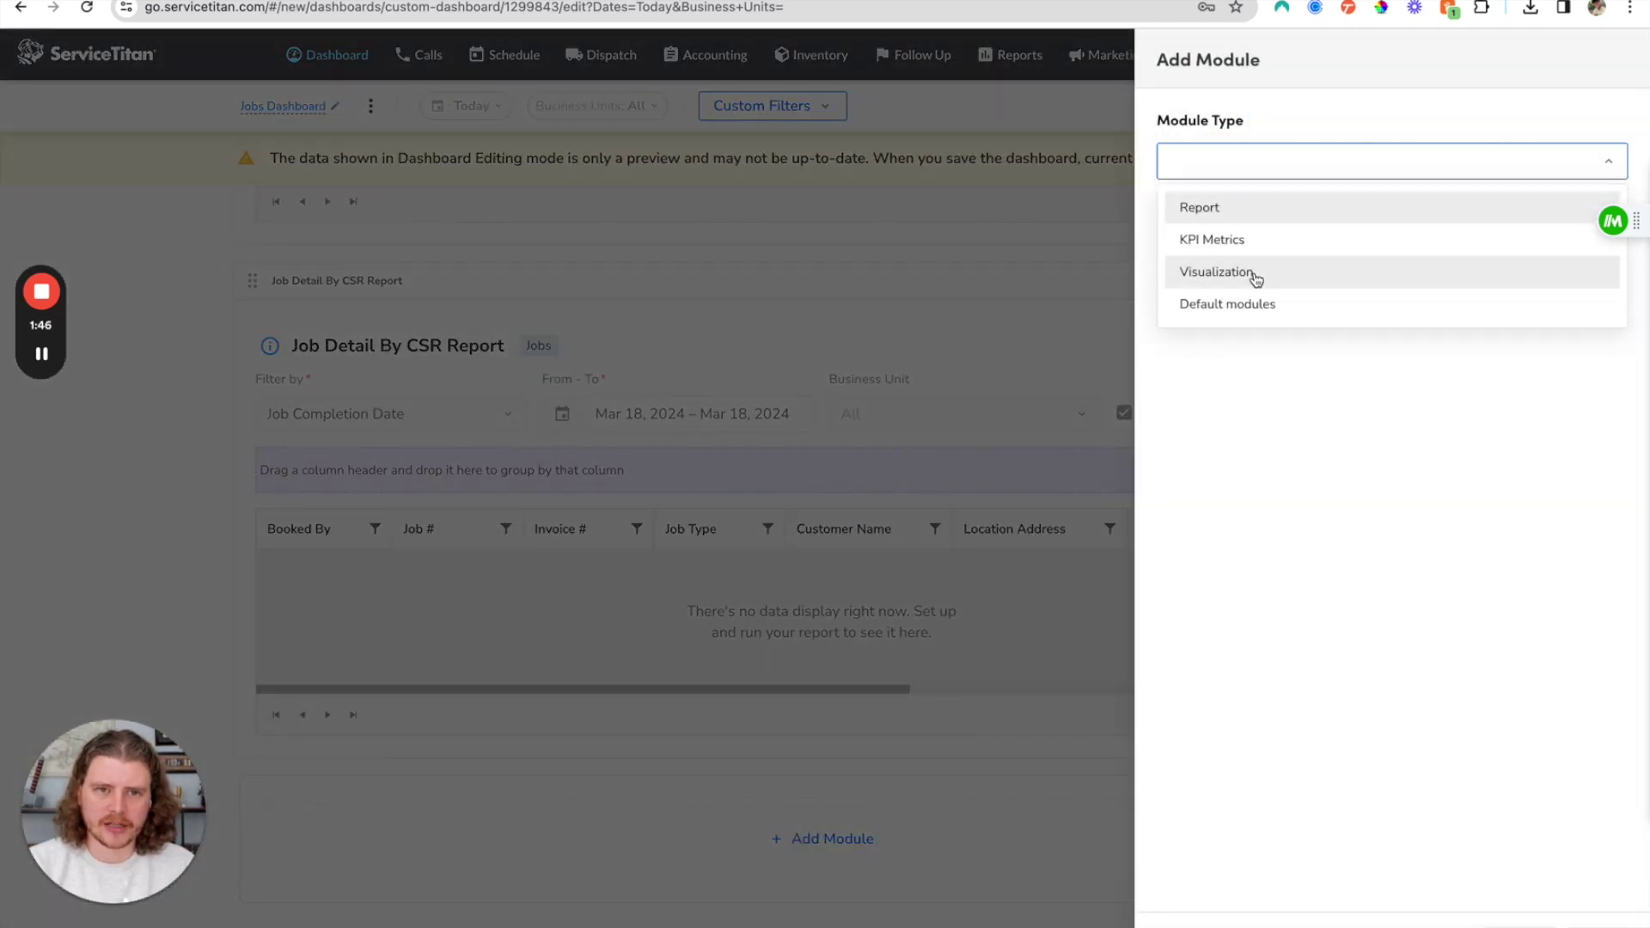
click(1252, 211)
click(1292, 262)
scroll(1192, 496, down, 5)
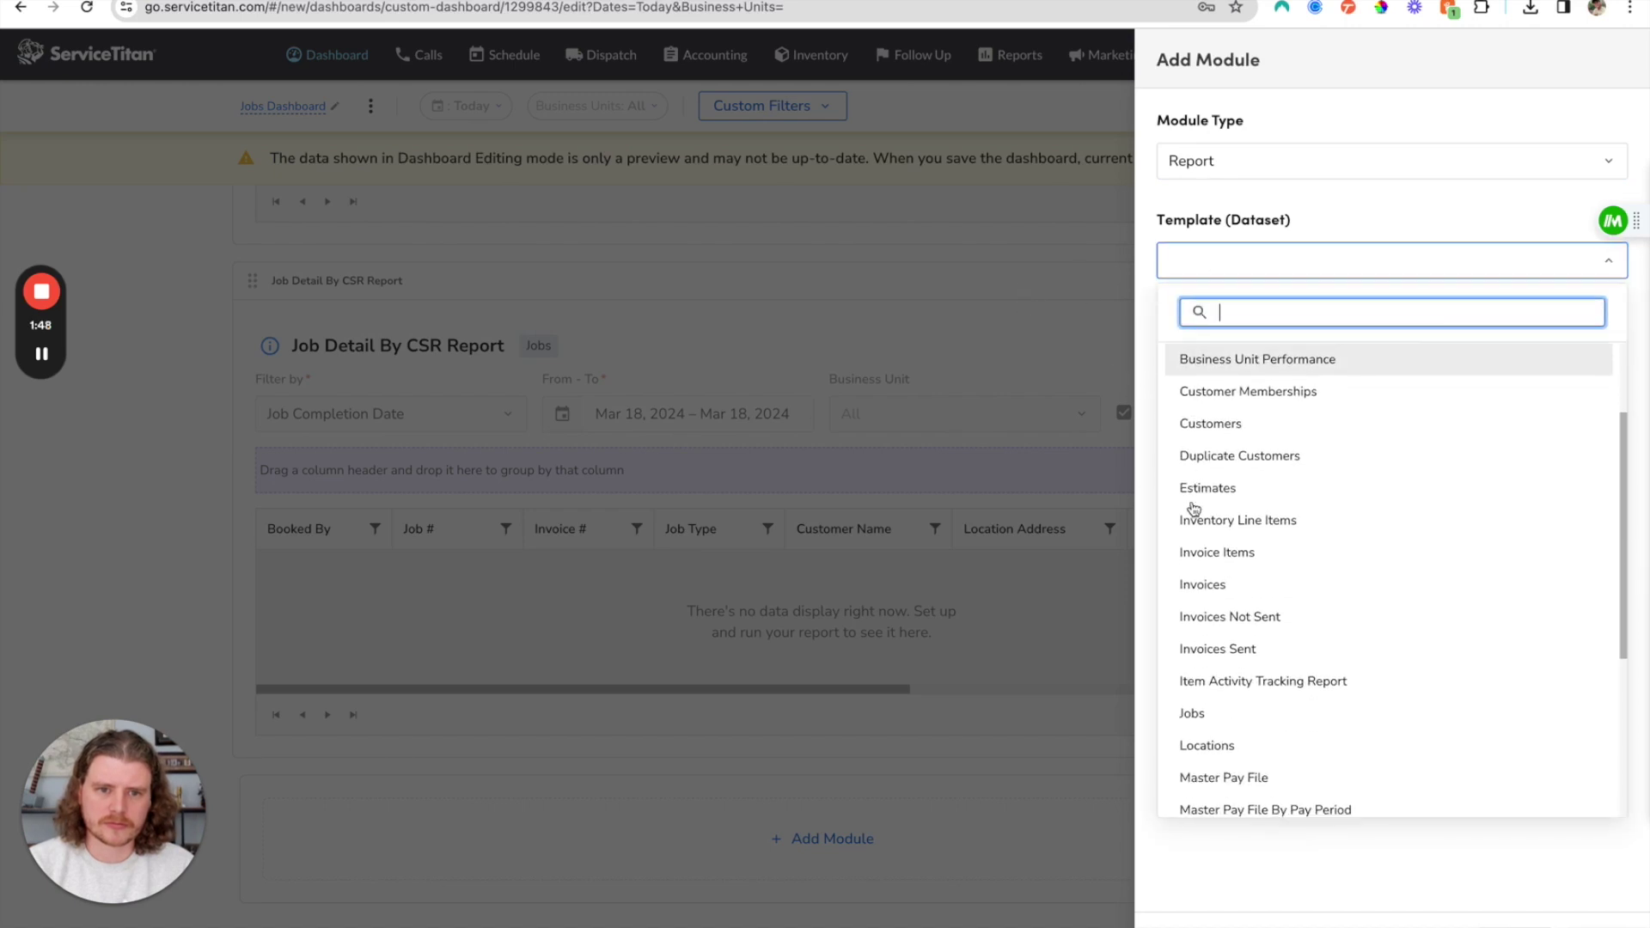
click(1303, 700)
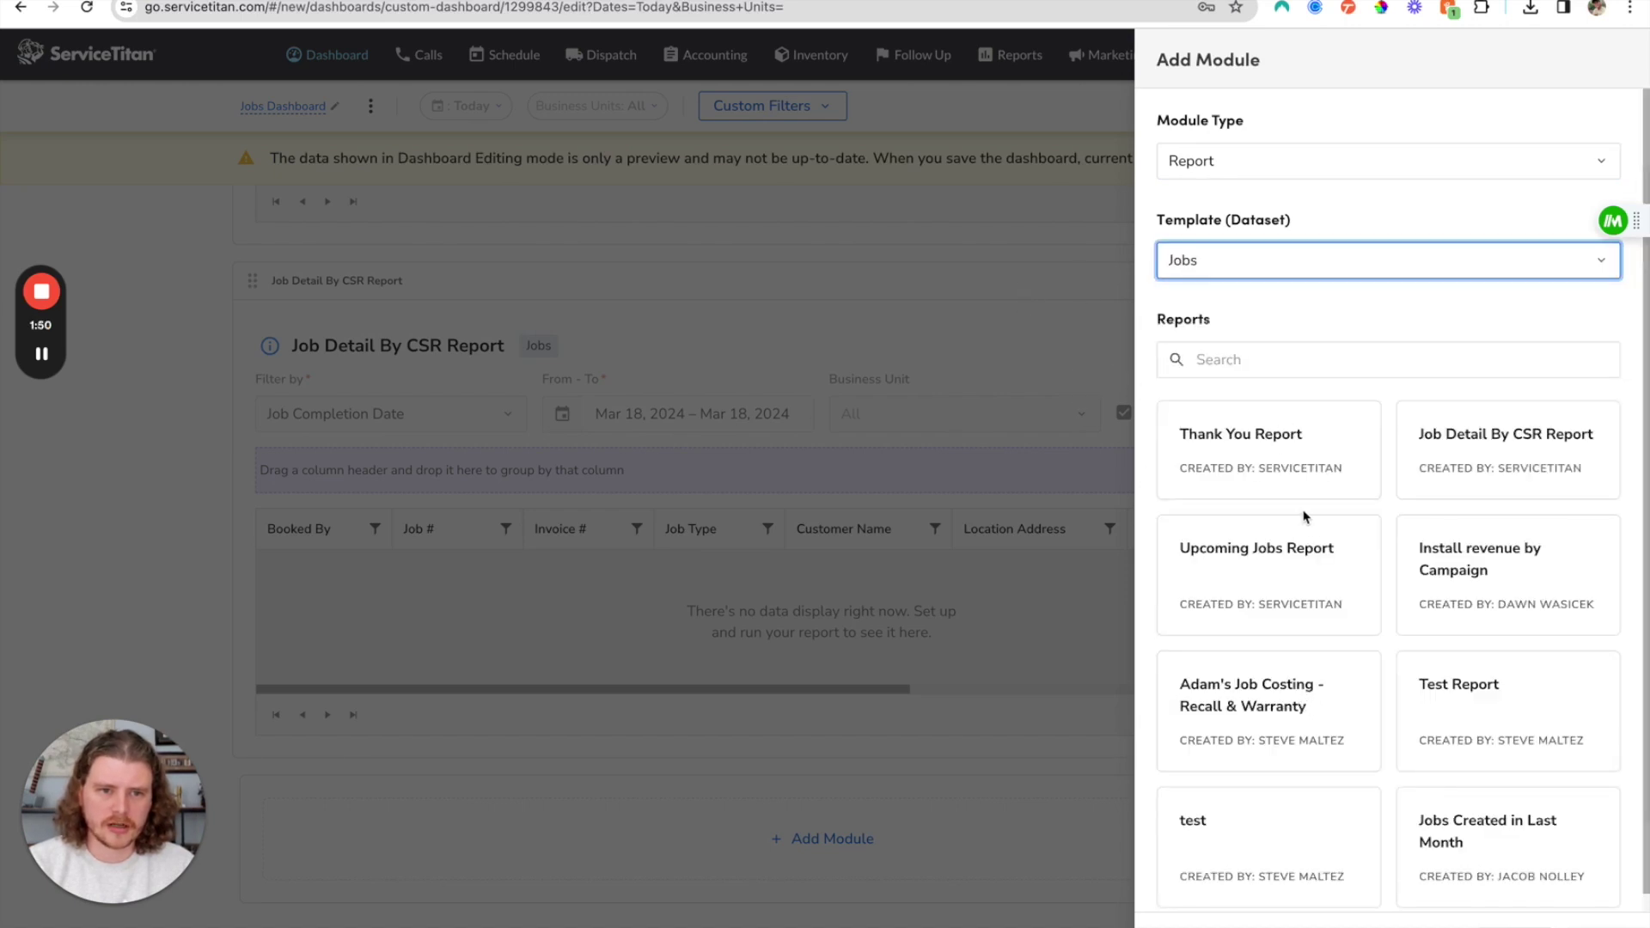
click(1538, 569)
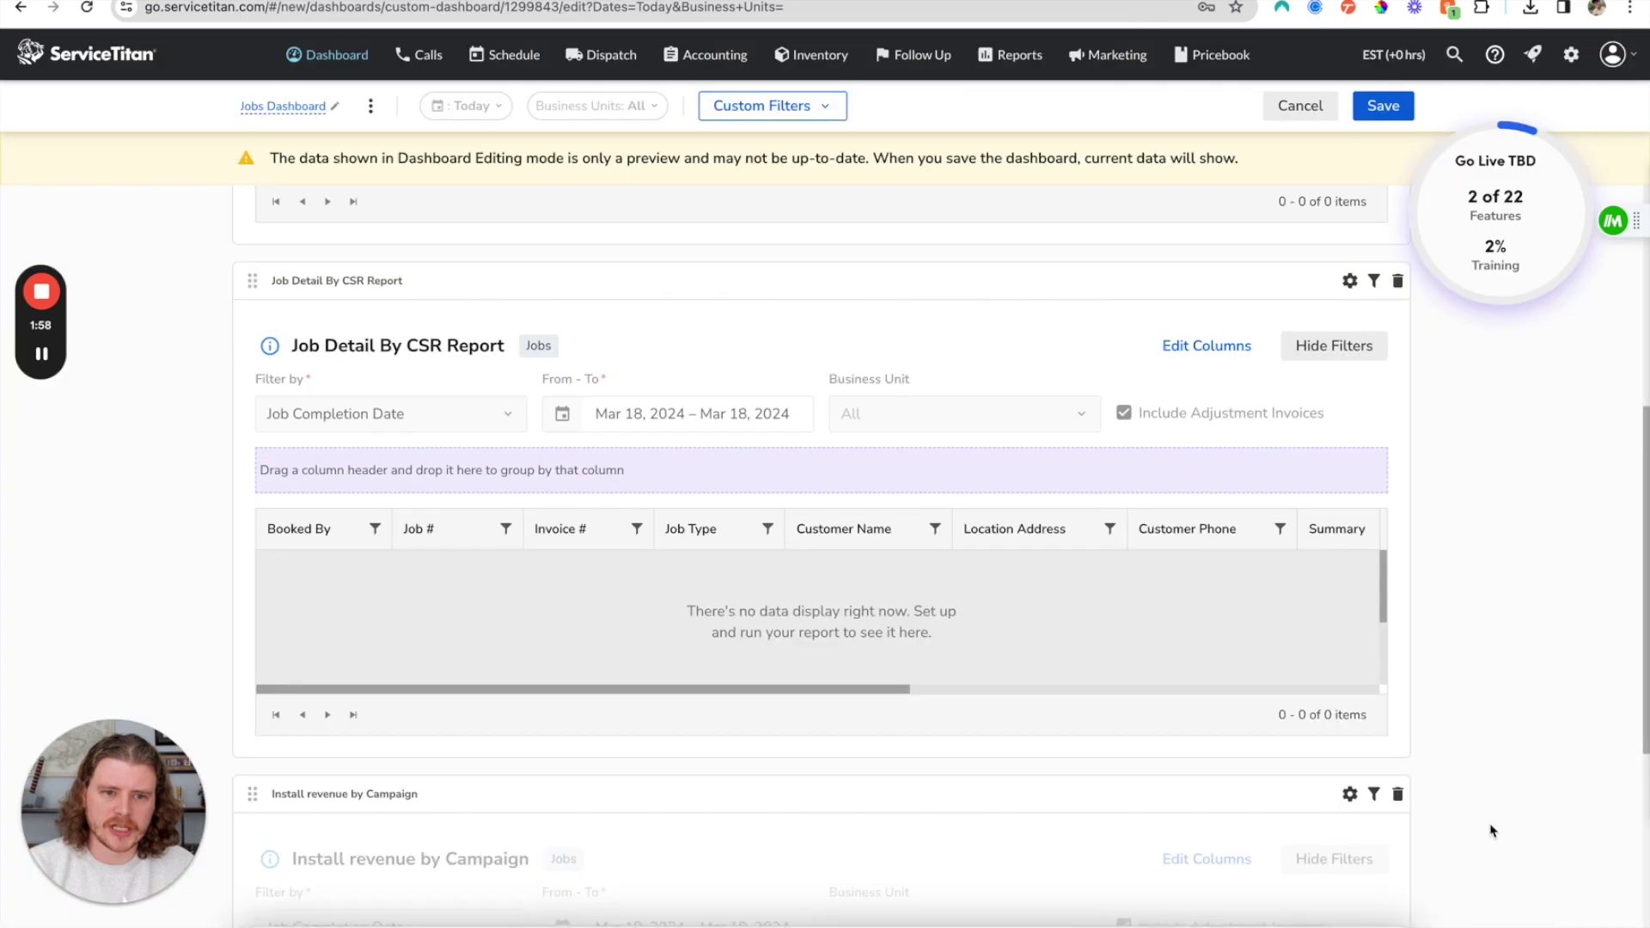
scroll(516, 429, down, 6)
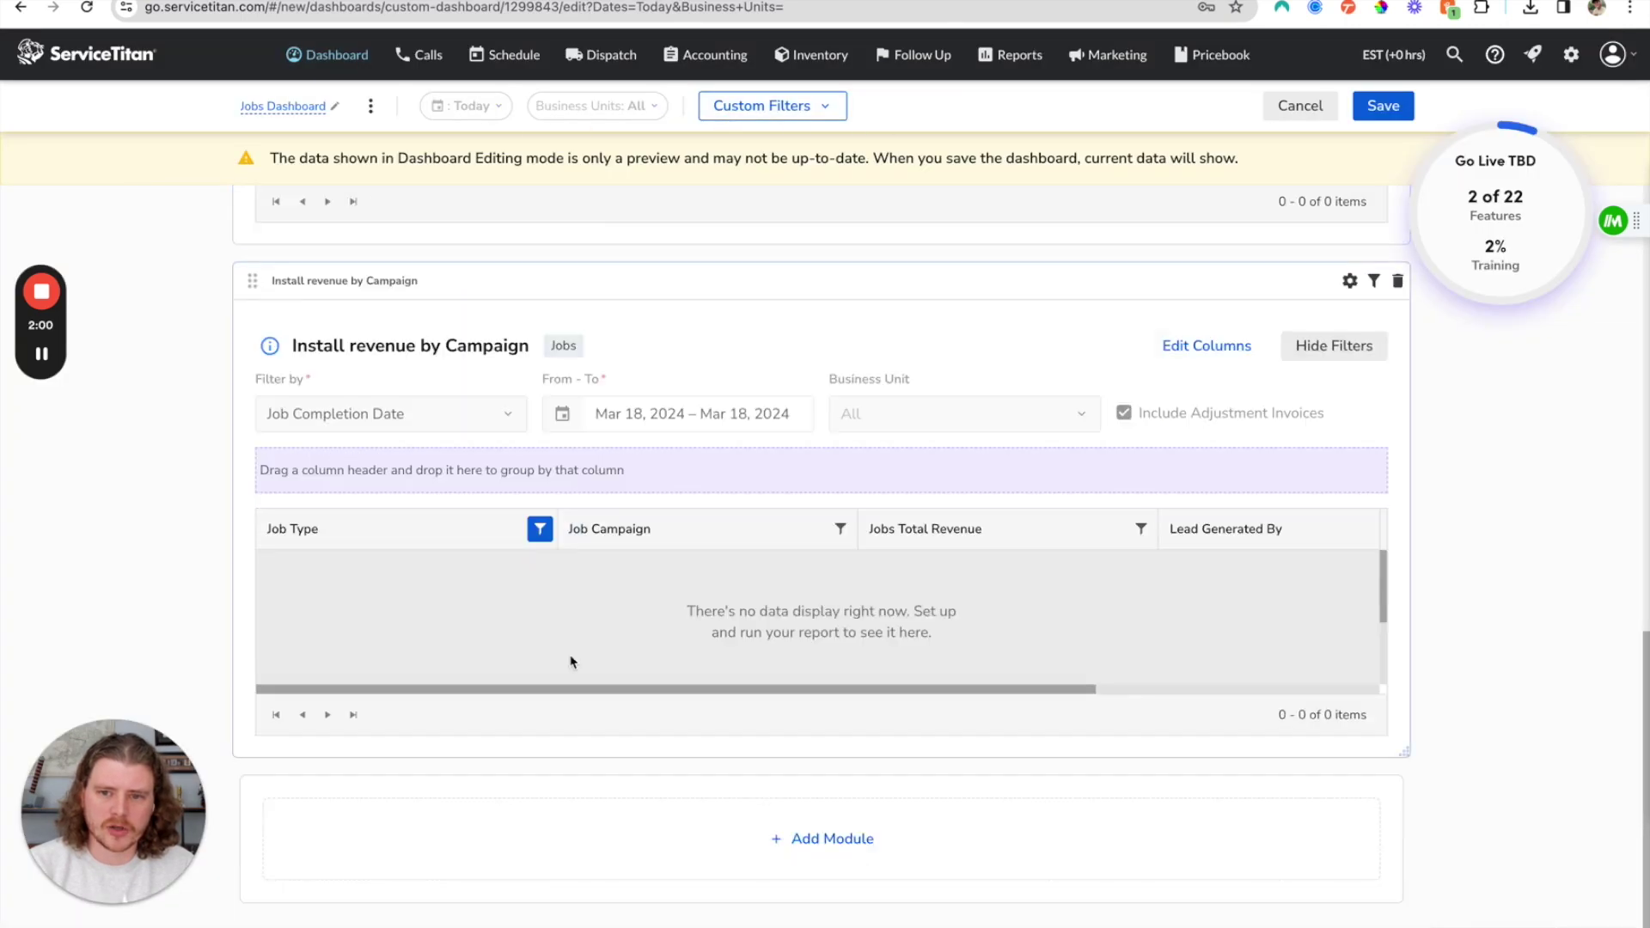
click(795, 838)
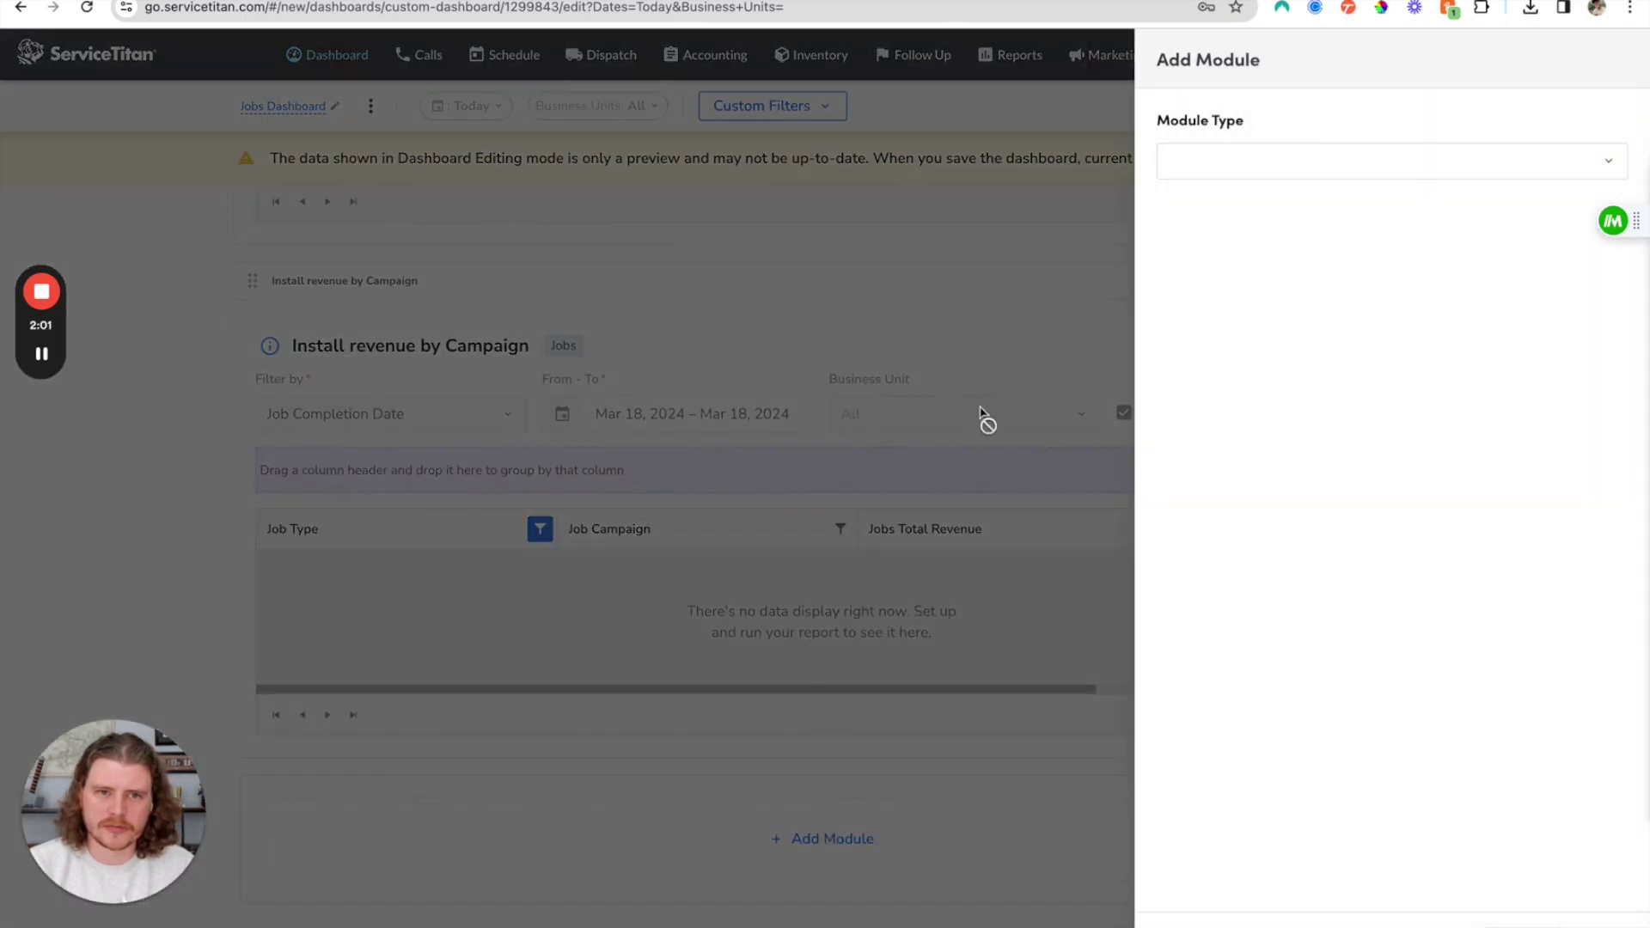
- Add the Jobs-dataset Upcoming Jobs Report as a dashboard module
click(1186, 163)
click(1246, 219)
click(1216, 275)
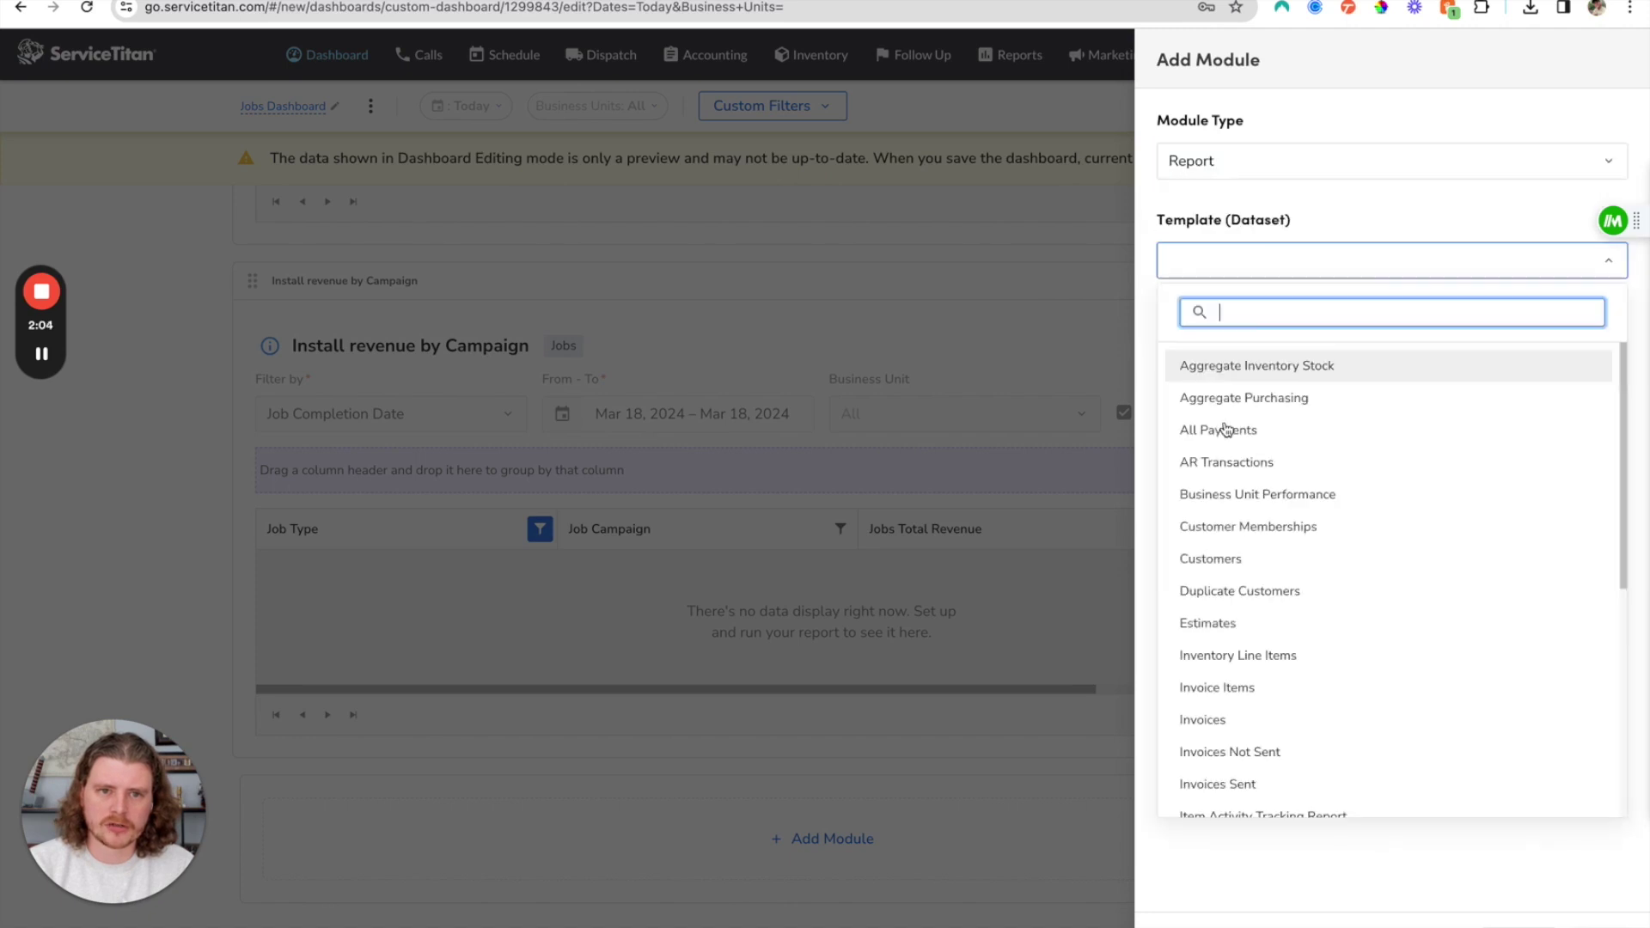
scroll(1296, 718, down, 3)
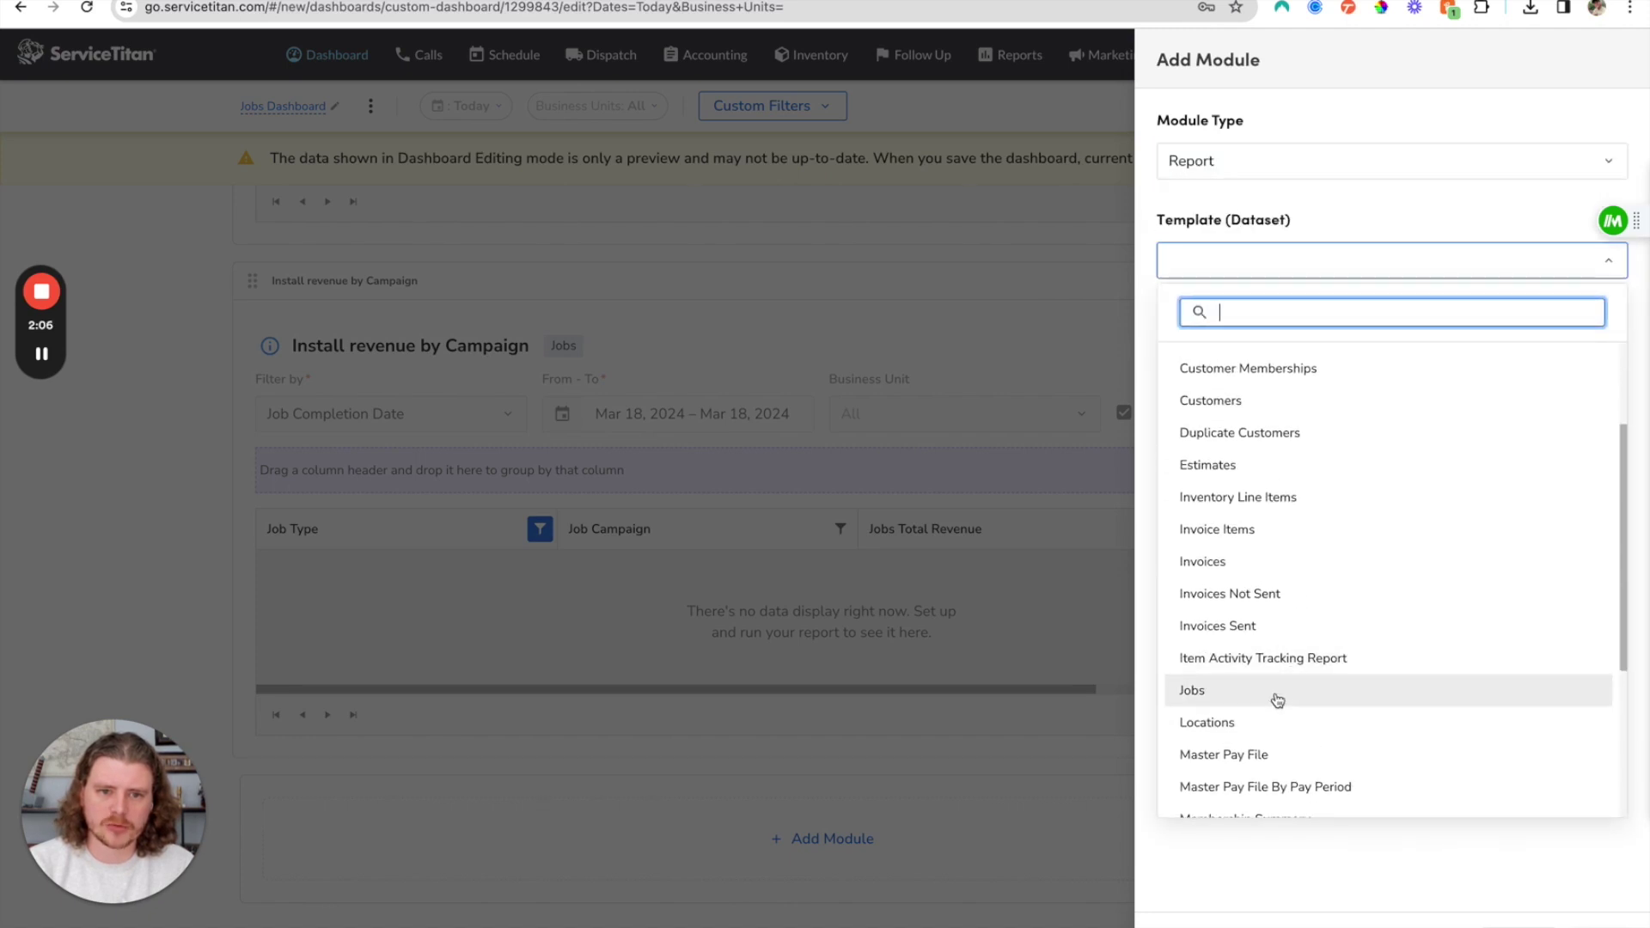
click(1277, 687)
scroll(1294, 687, down, 1)
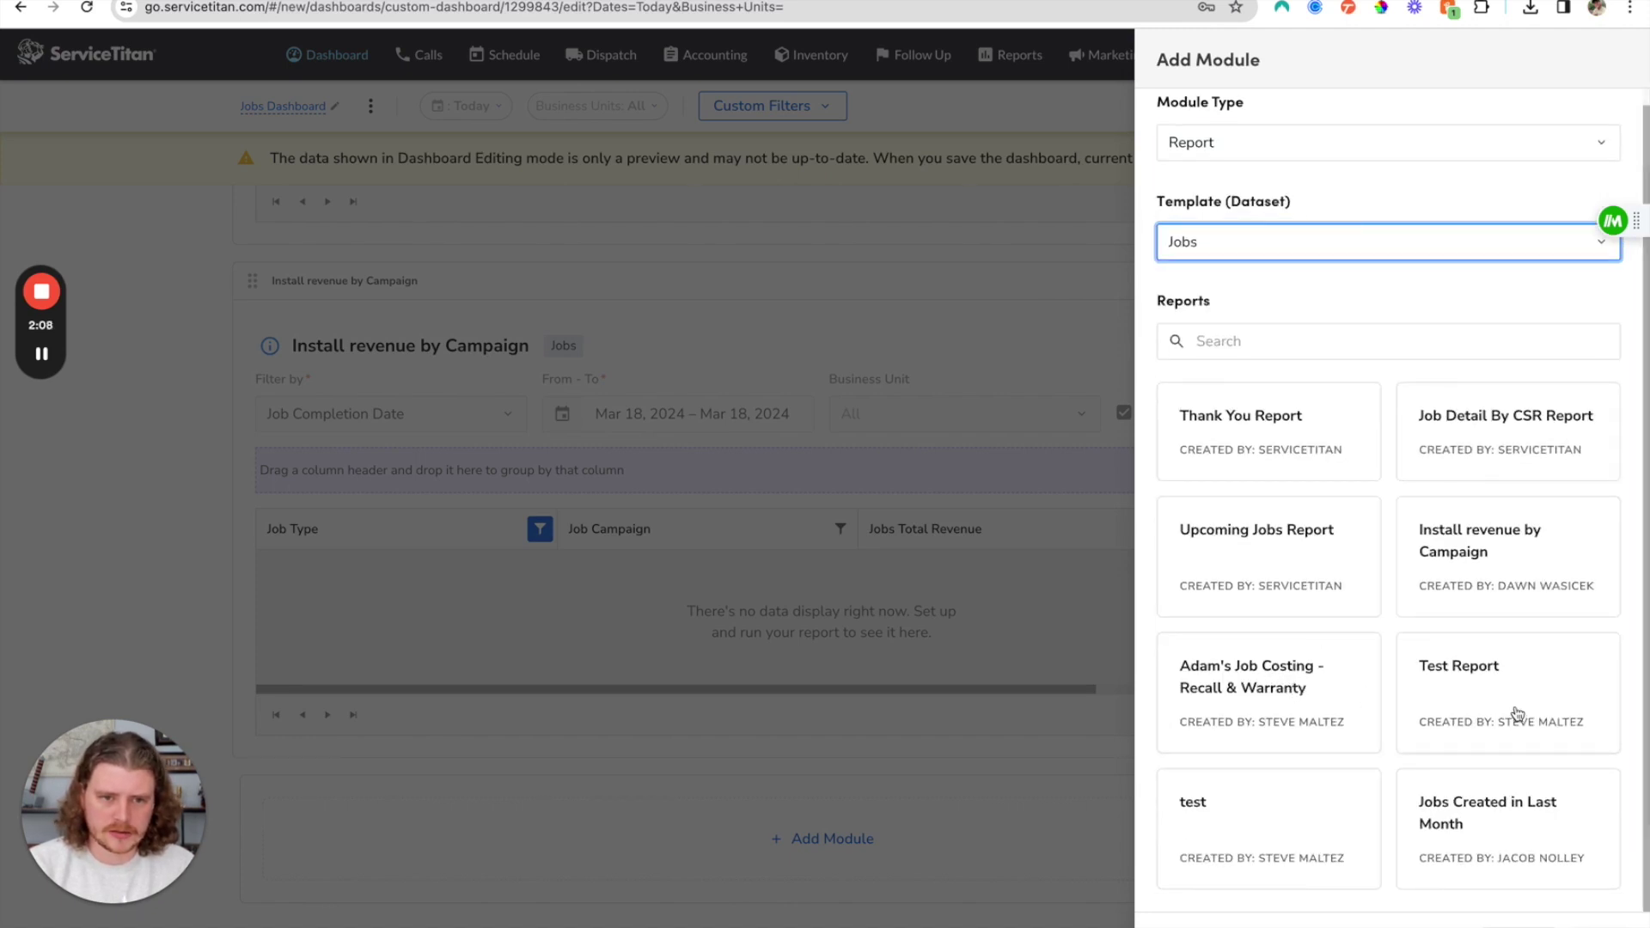
click(1333, 550)
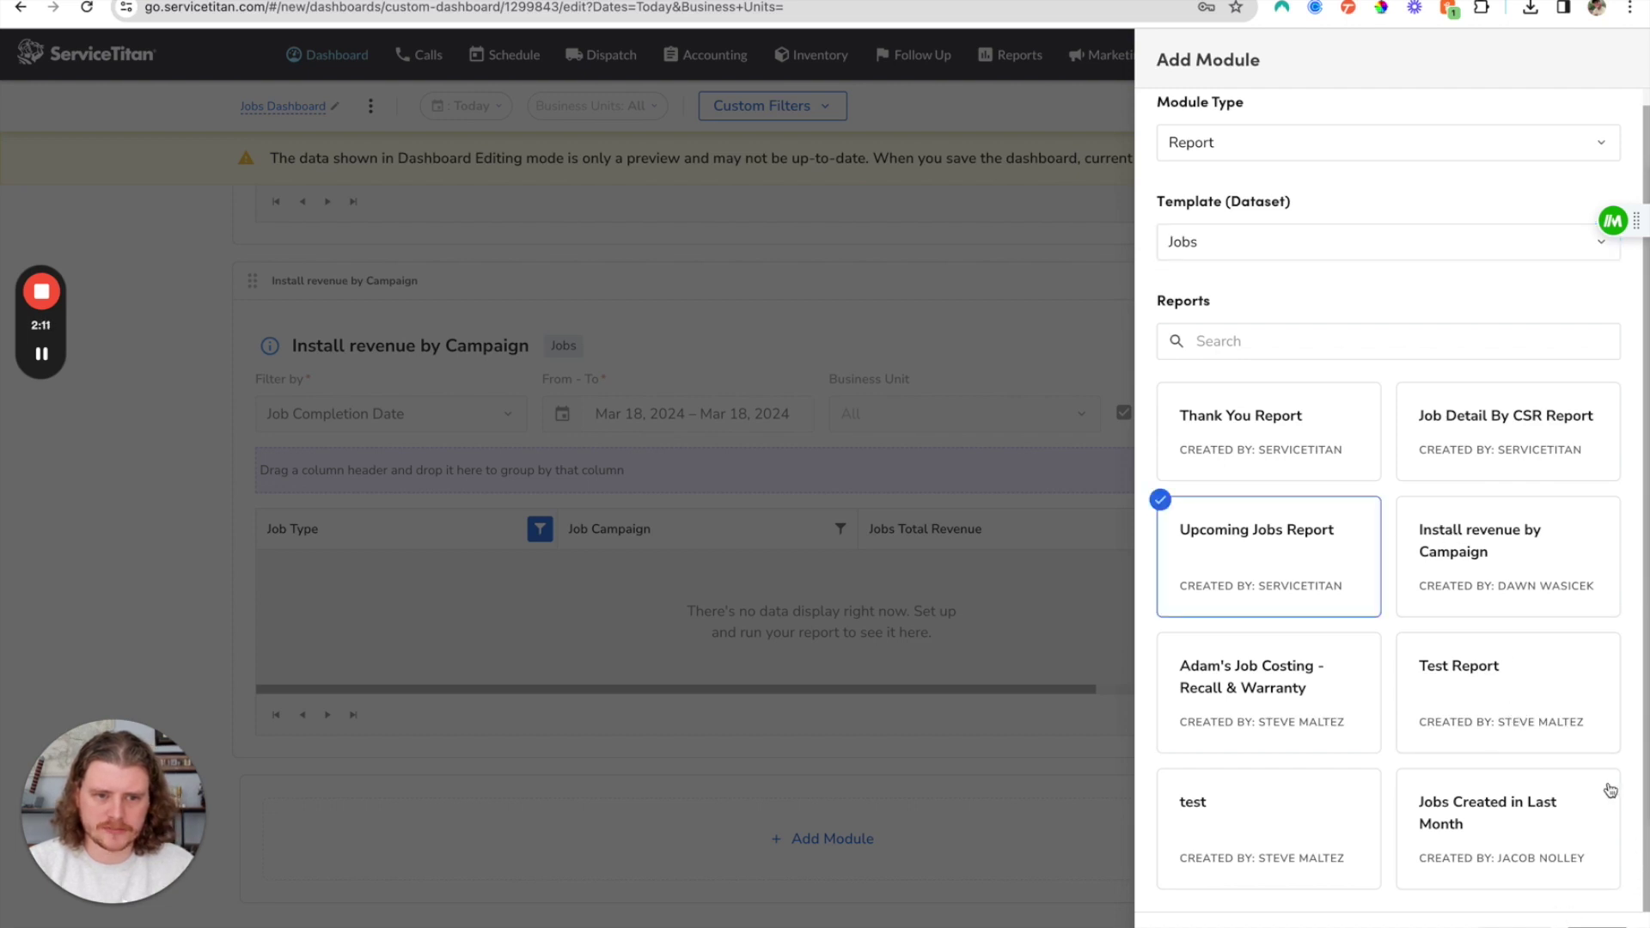
click(1572, 920)
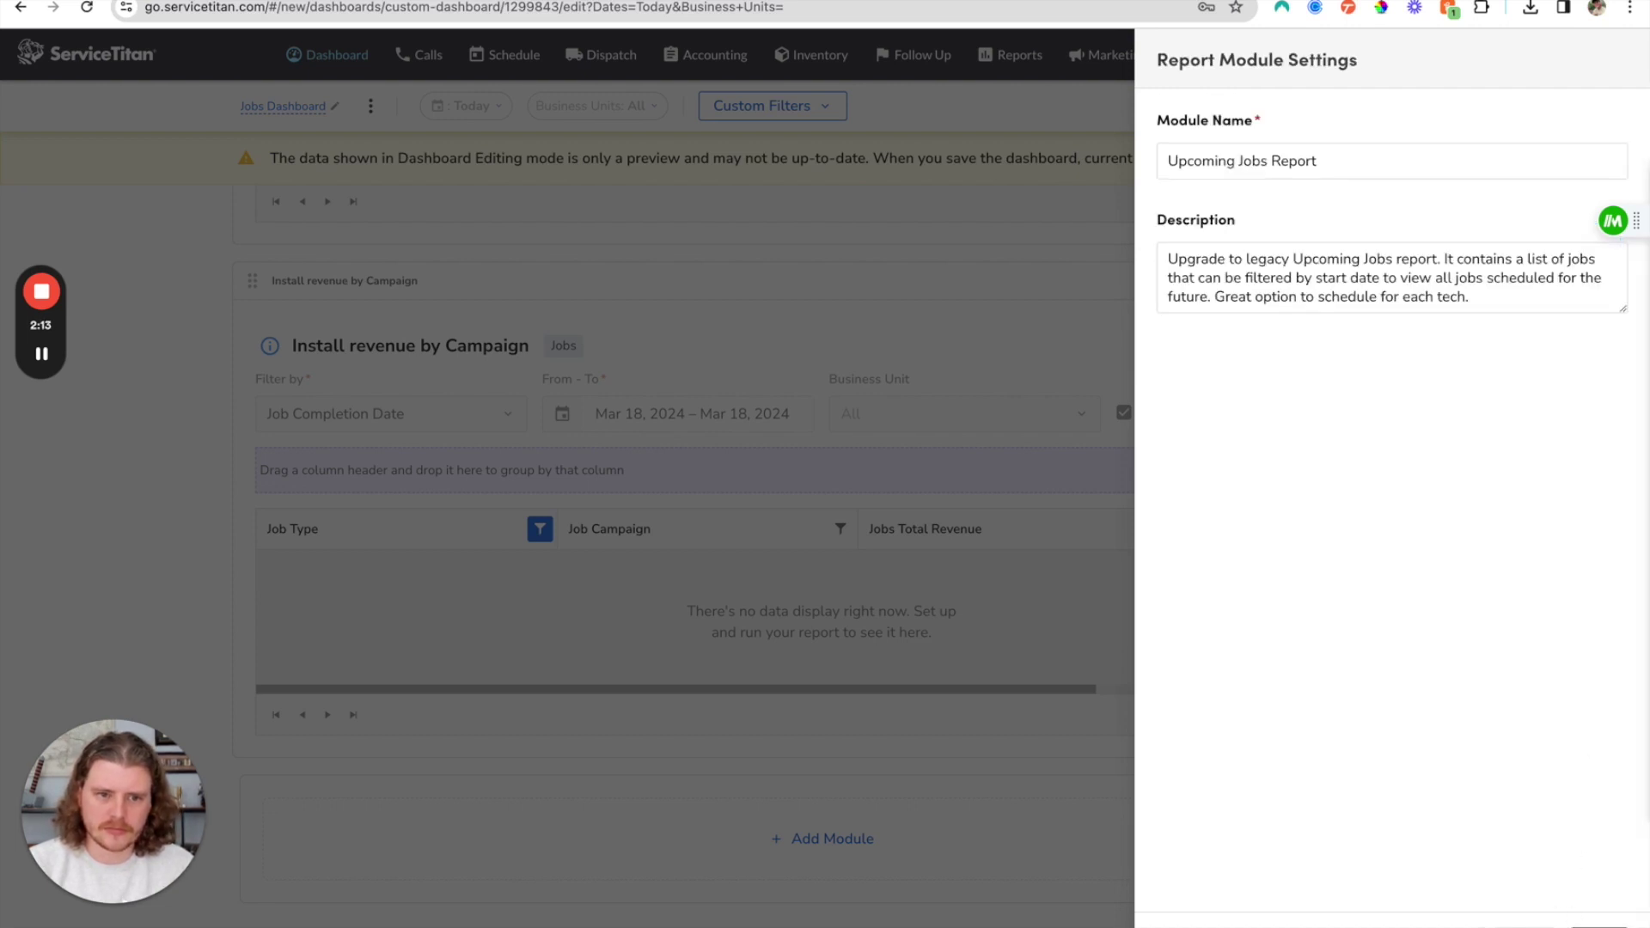
click(1588, 924)
scroll(950, 777, down, 5)
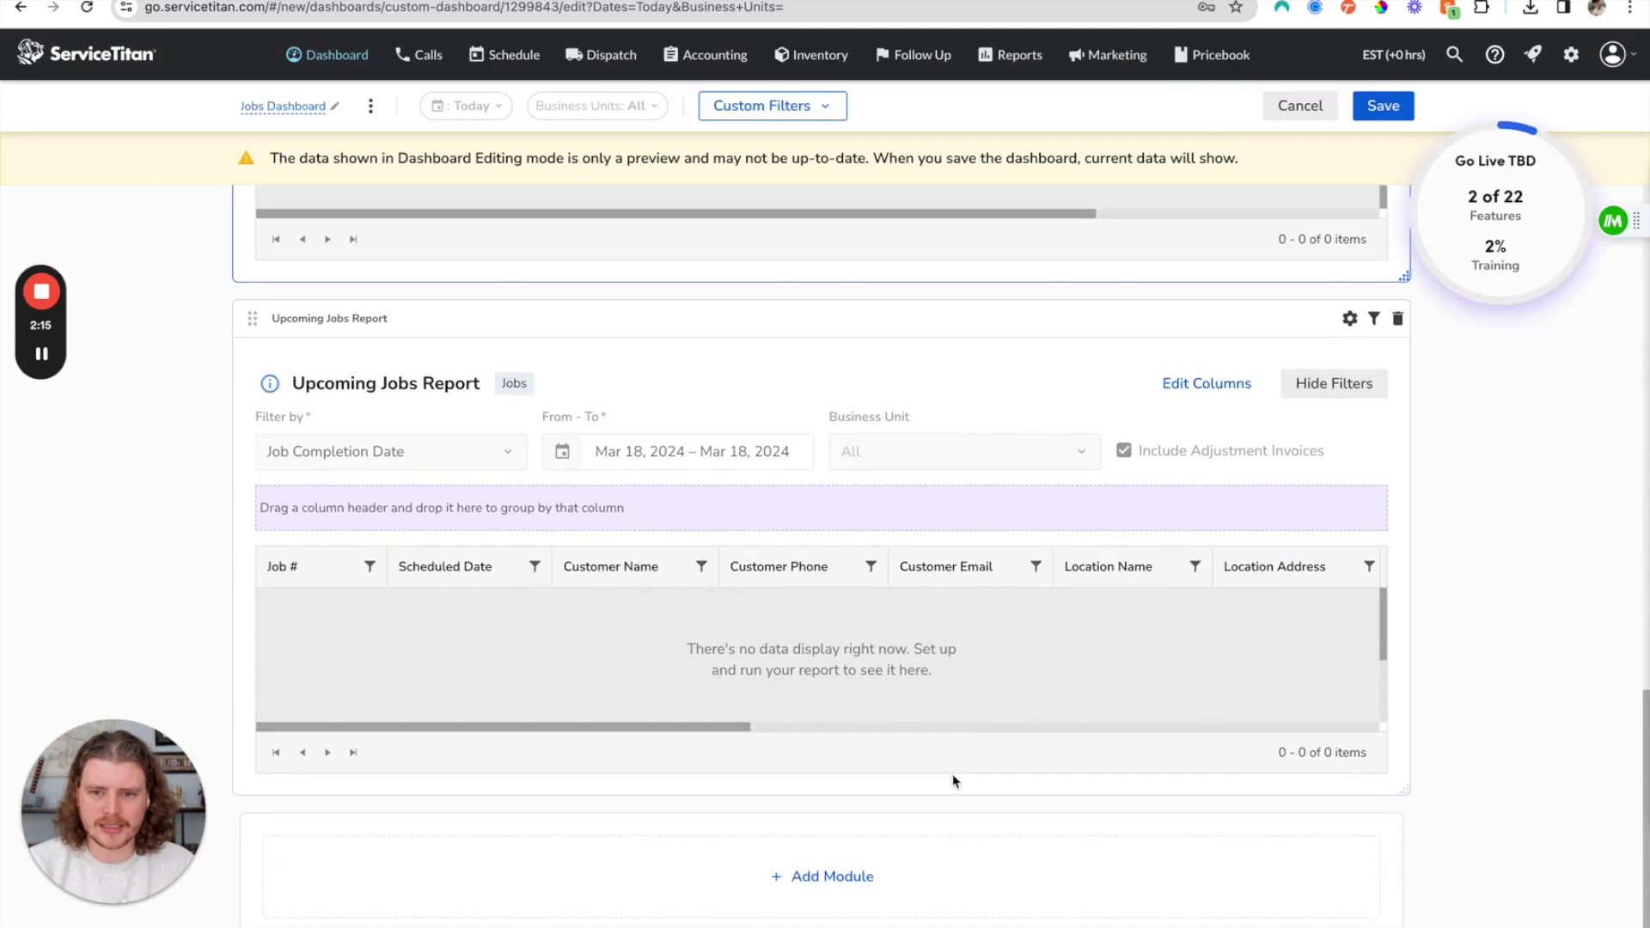
- Add an Estimates-dataset report module for Opportunity and Estimate Follow Up
click(898, 820)
click(1215, 160)
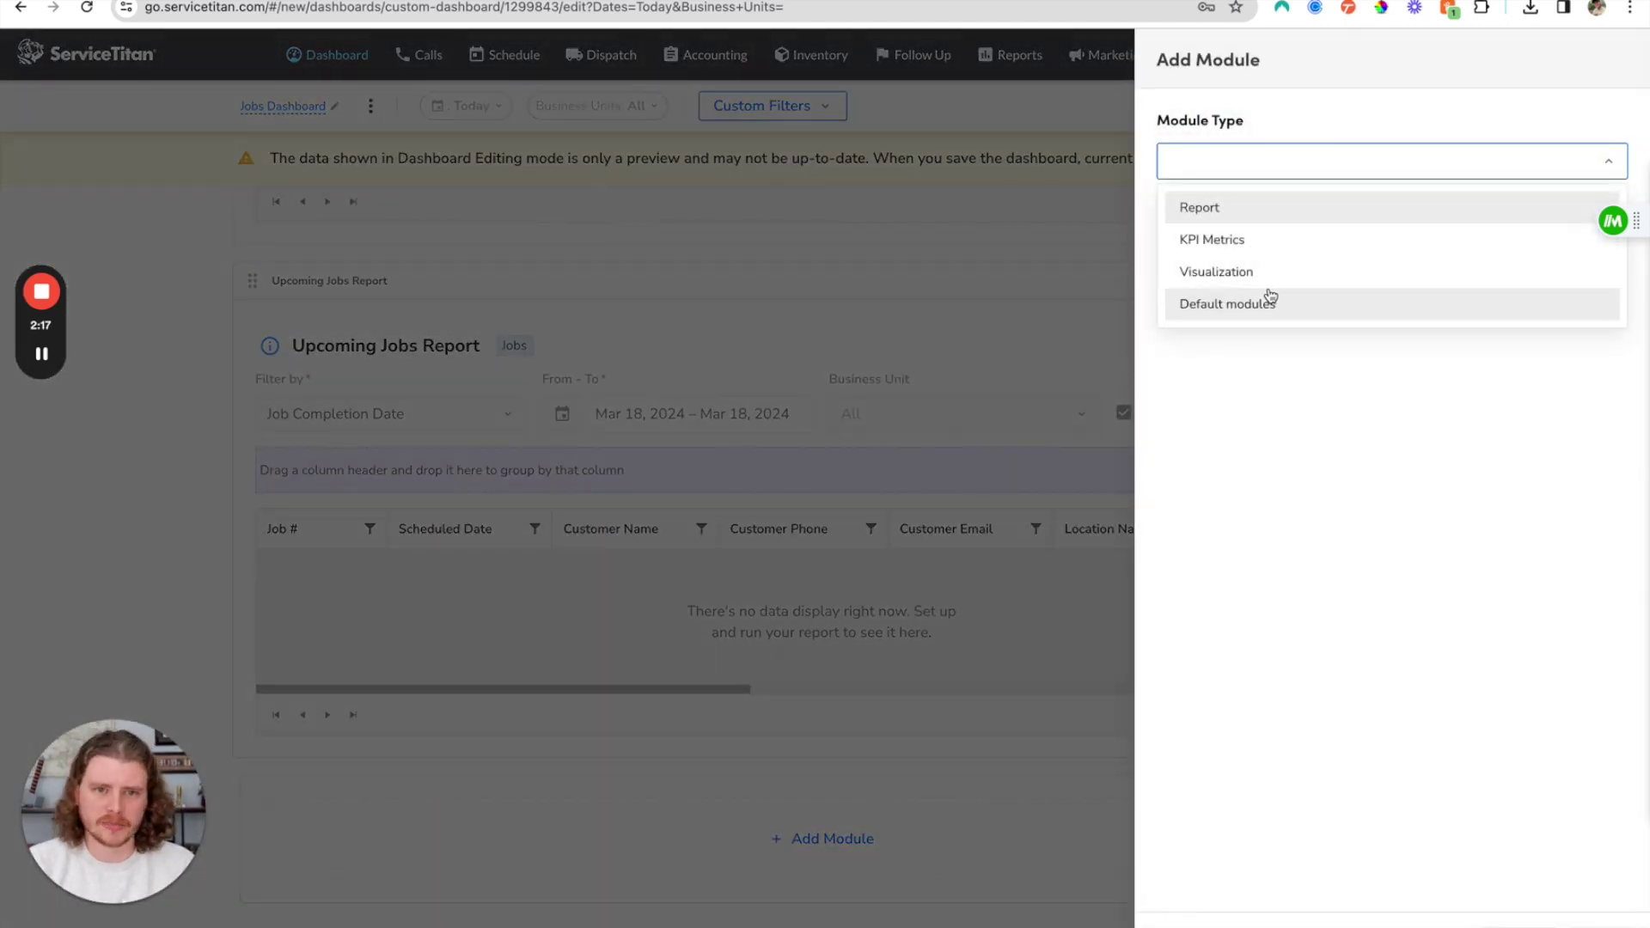
click(1279, 212)
click(1239, 252)
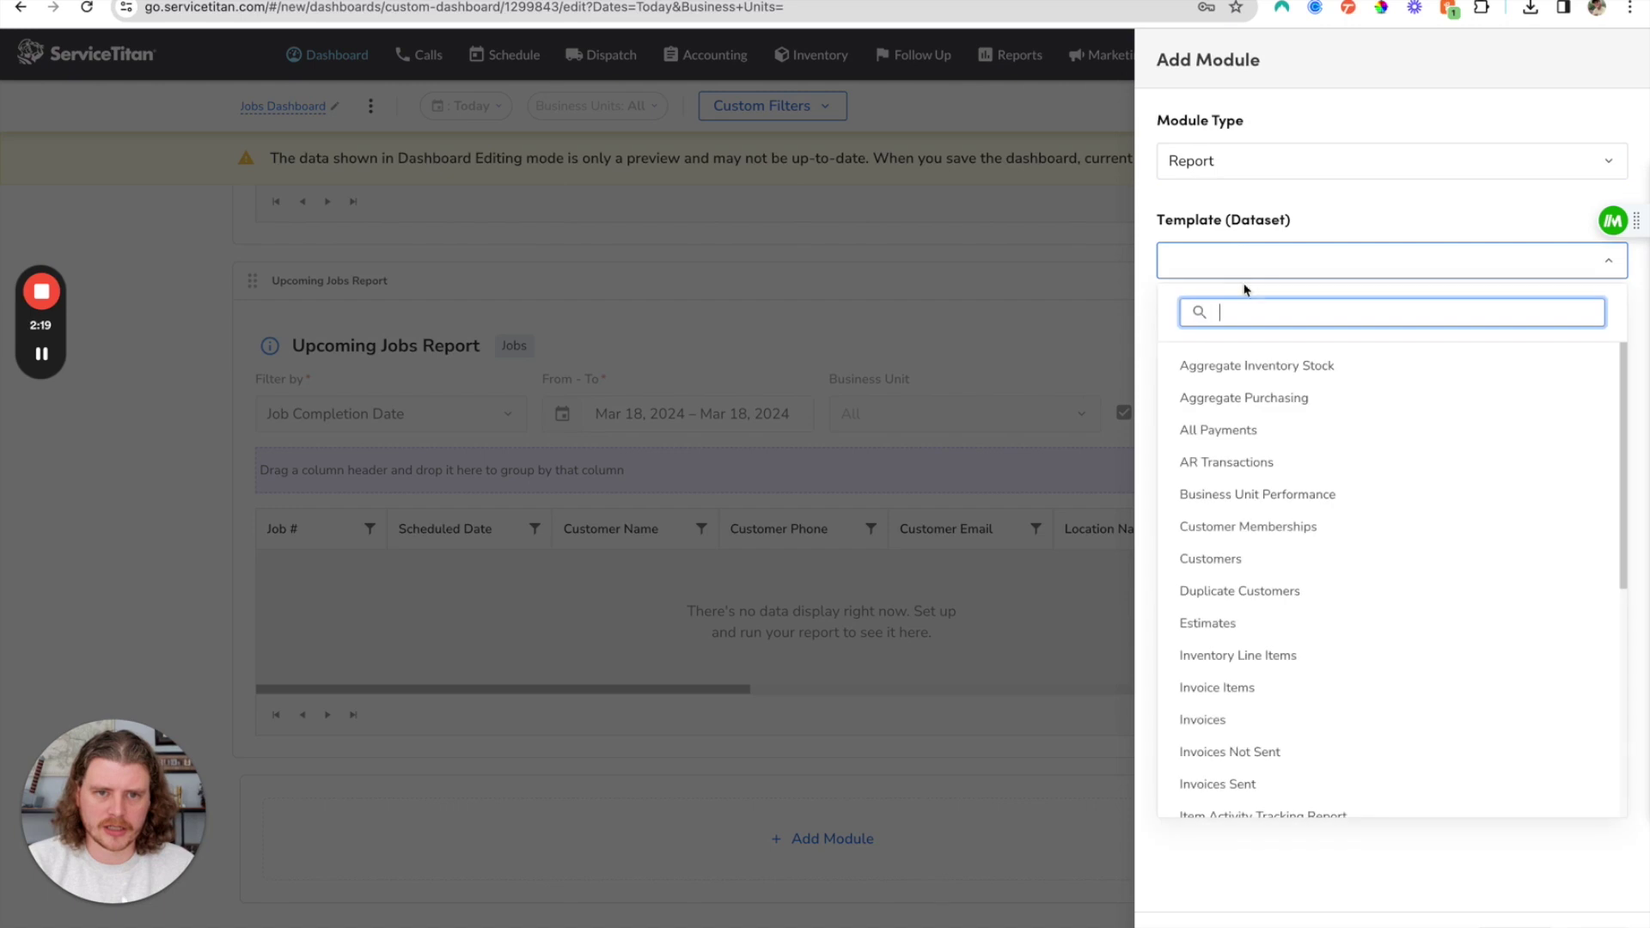
click(1247, 622)
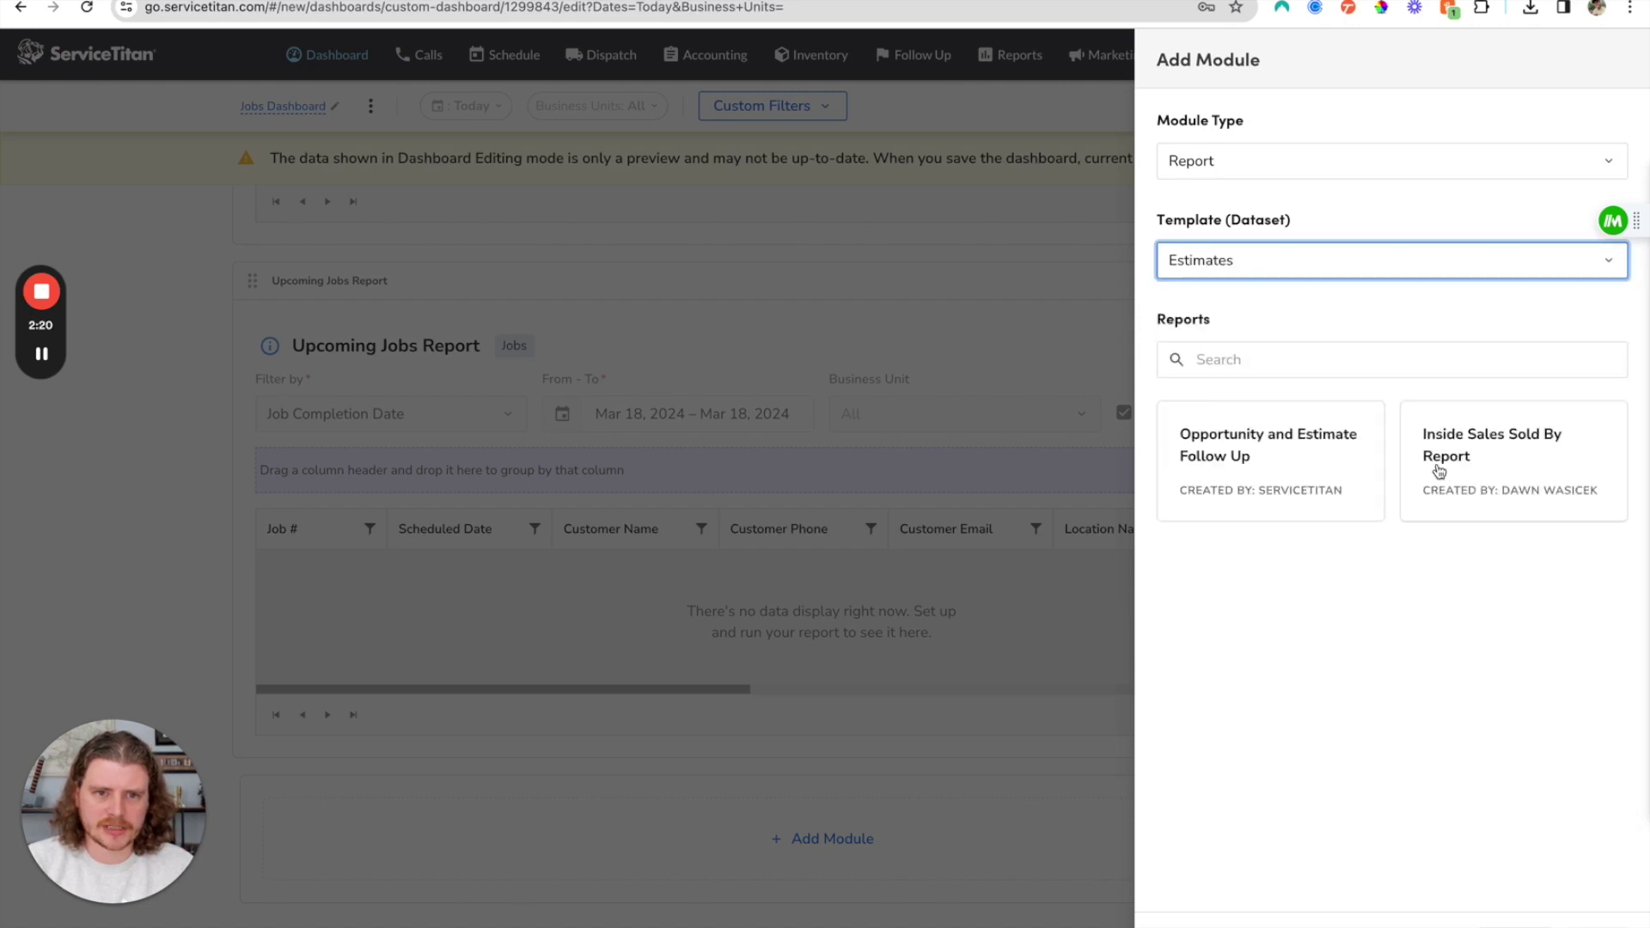
click(1272, 460)
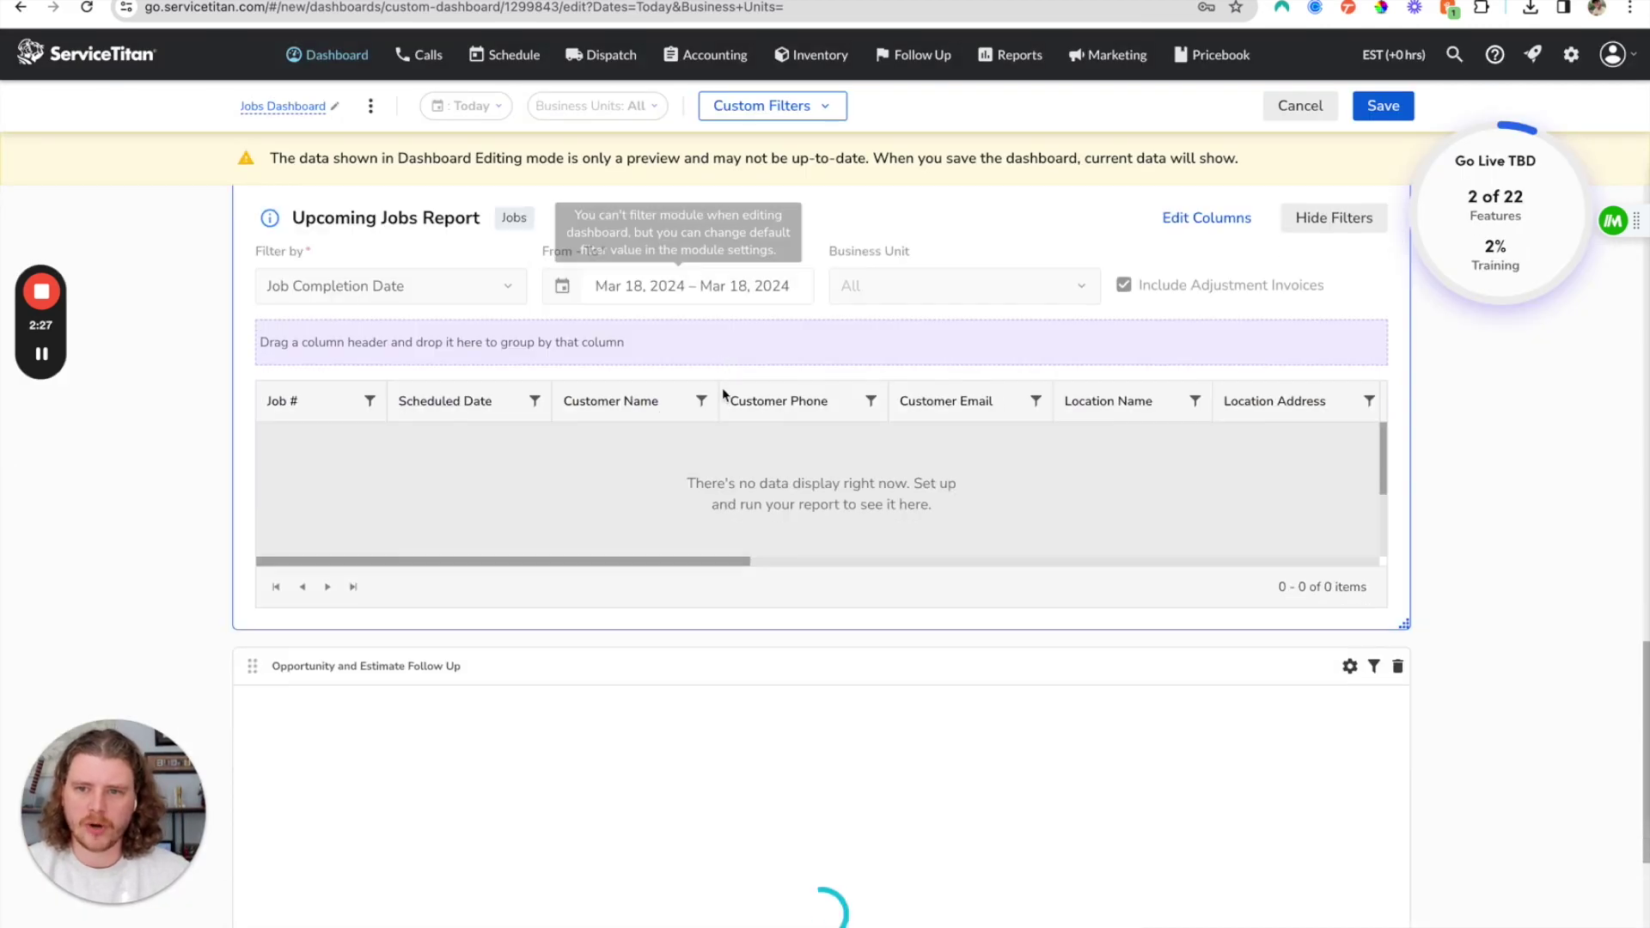
scroll(724, 384, up, 15)
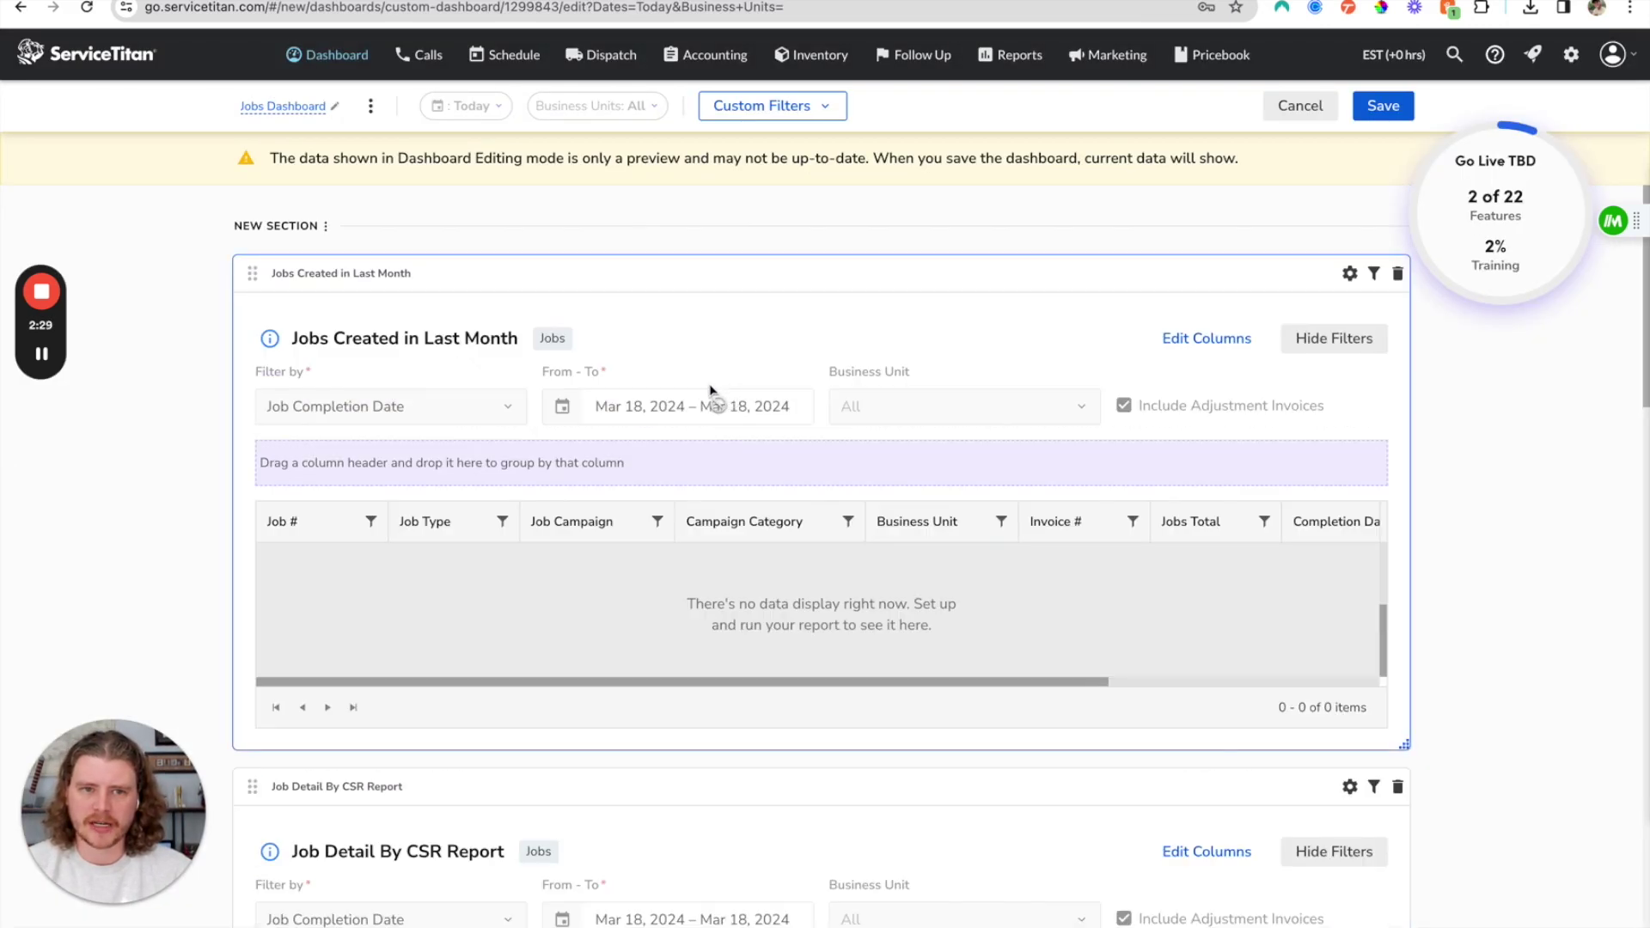
- Save and share the Jobs Dashboard, then review its modules and auto-refresh interval options
click(1383, 106)
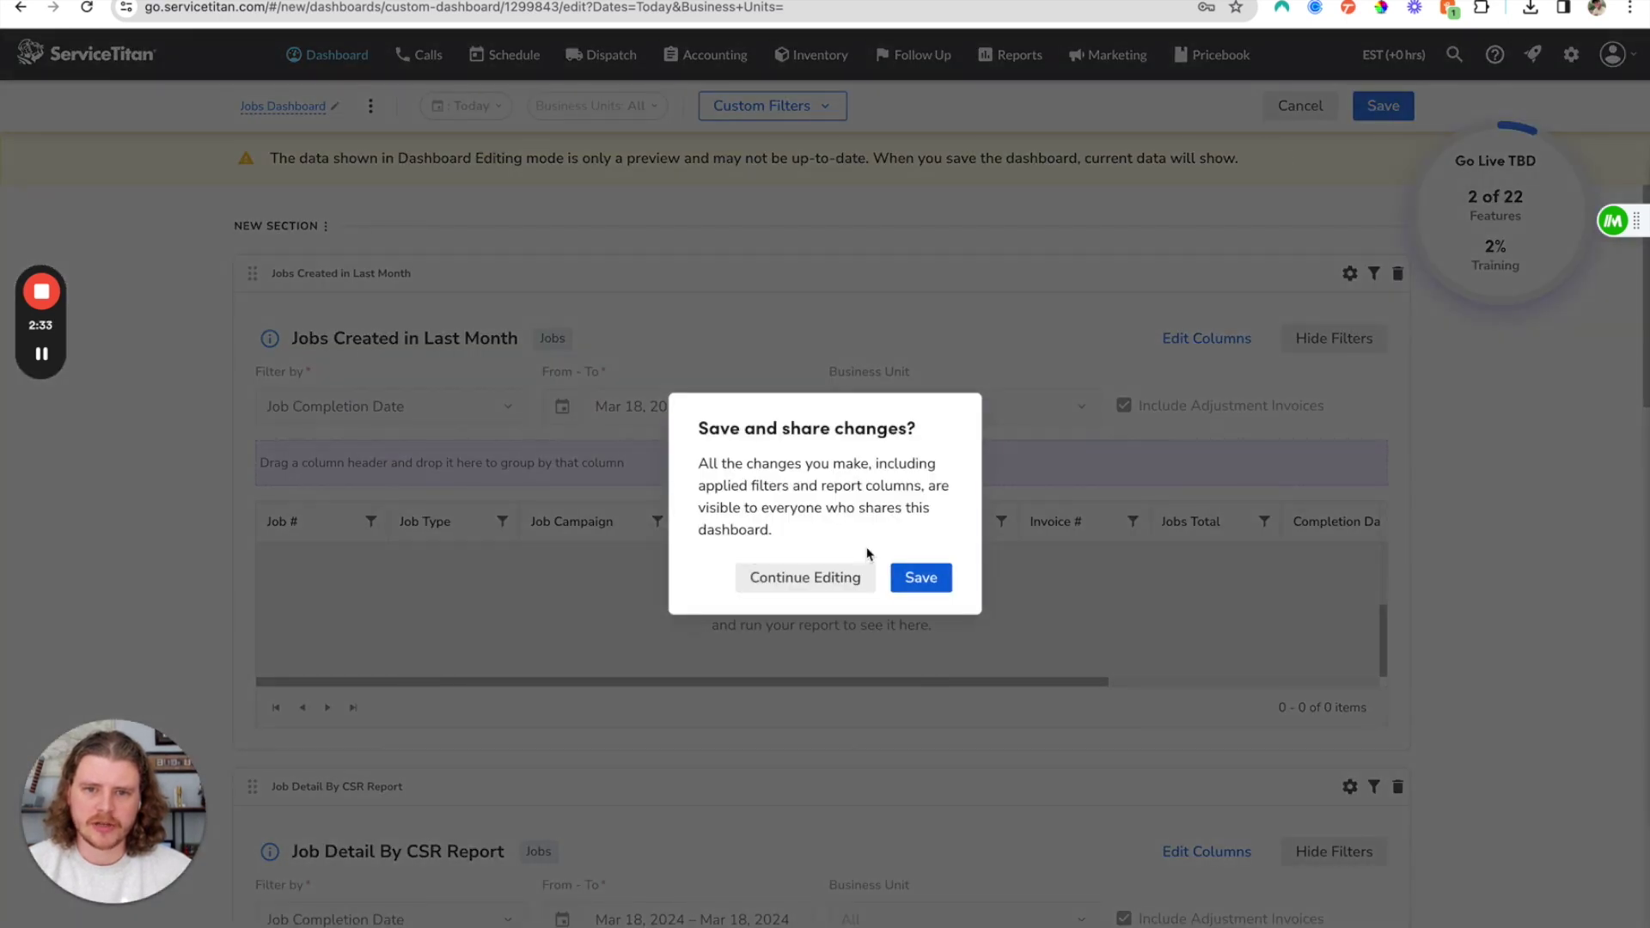
click(921, 577)
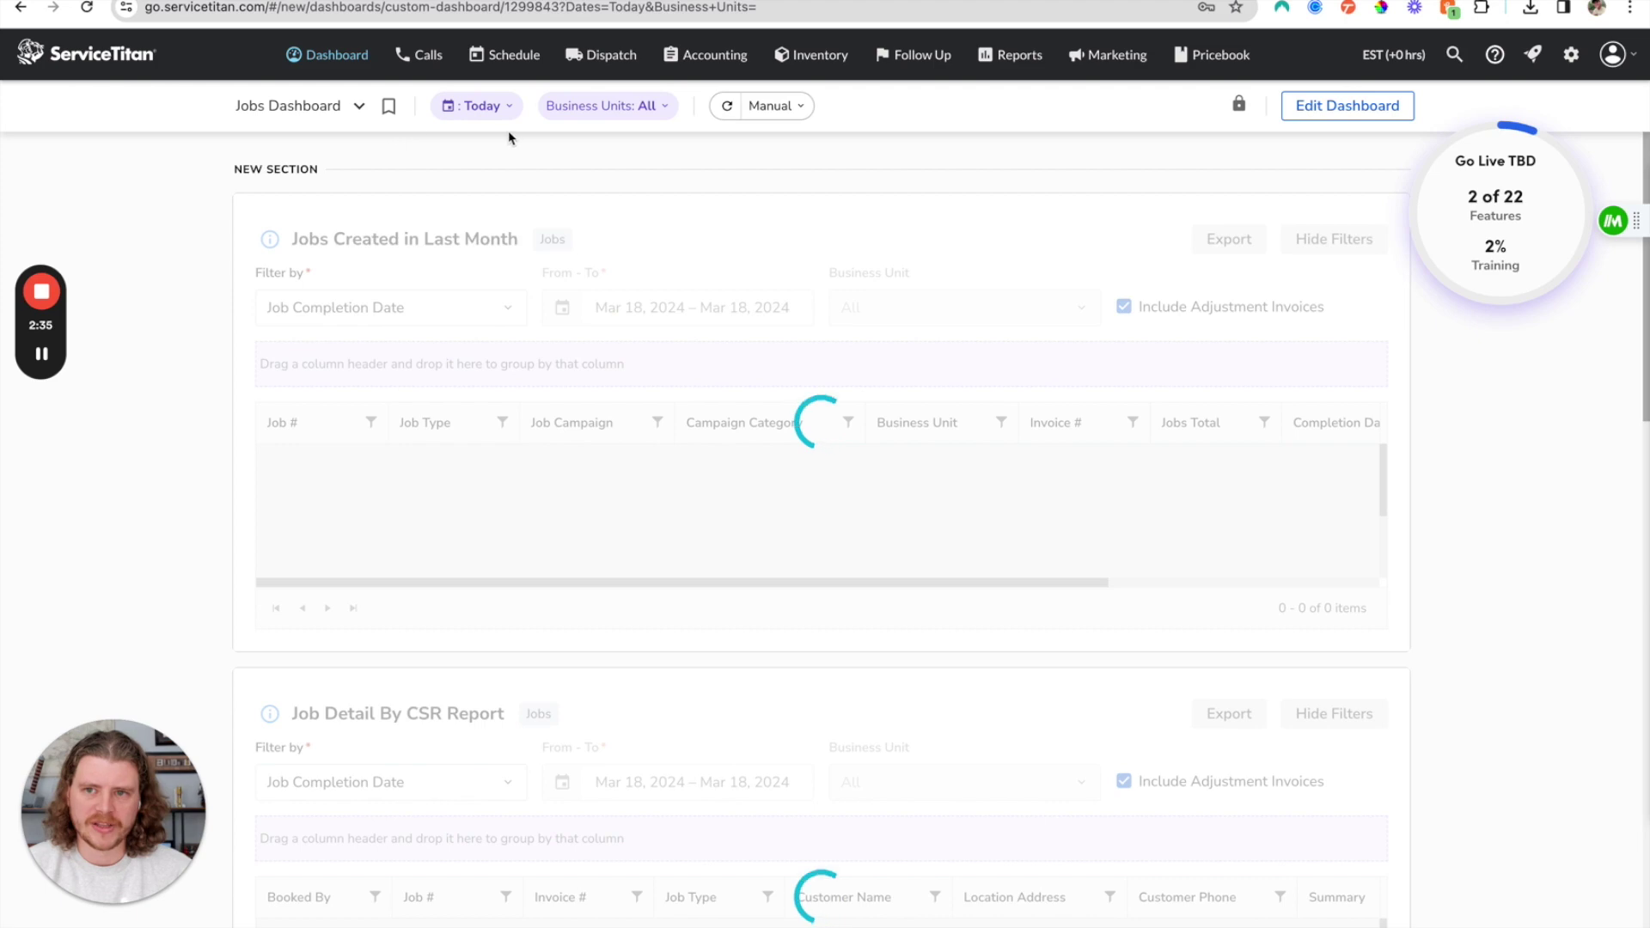
scroll(472, 262, down, 13)
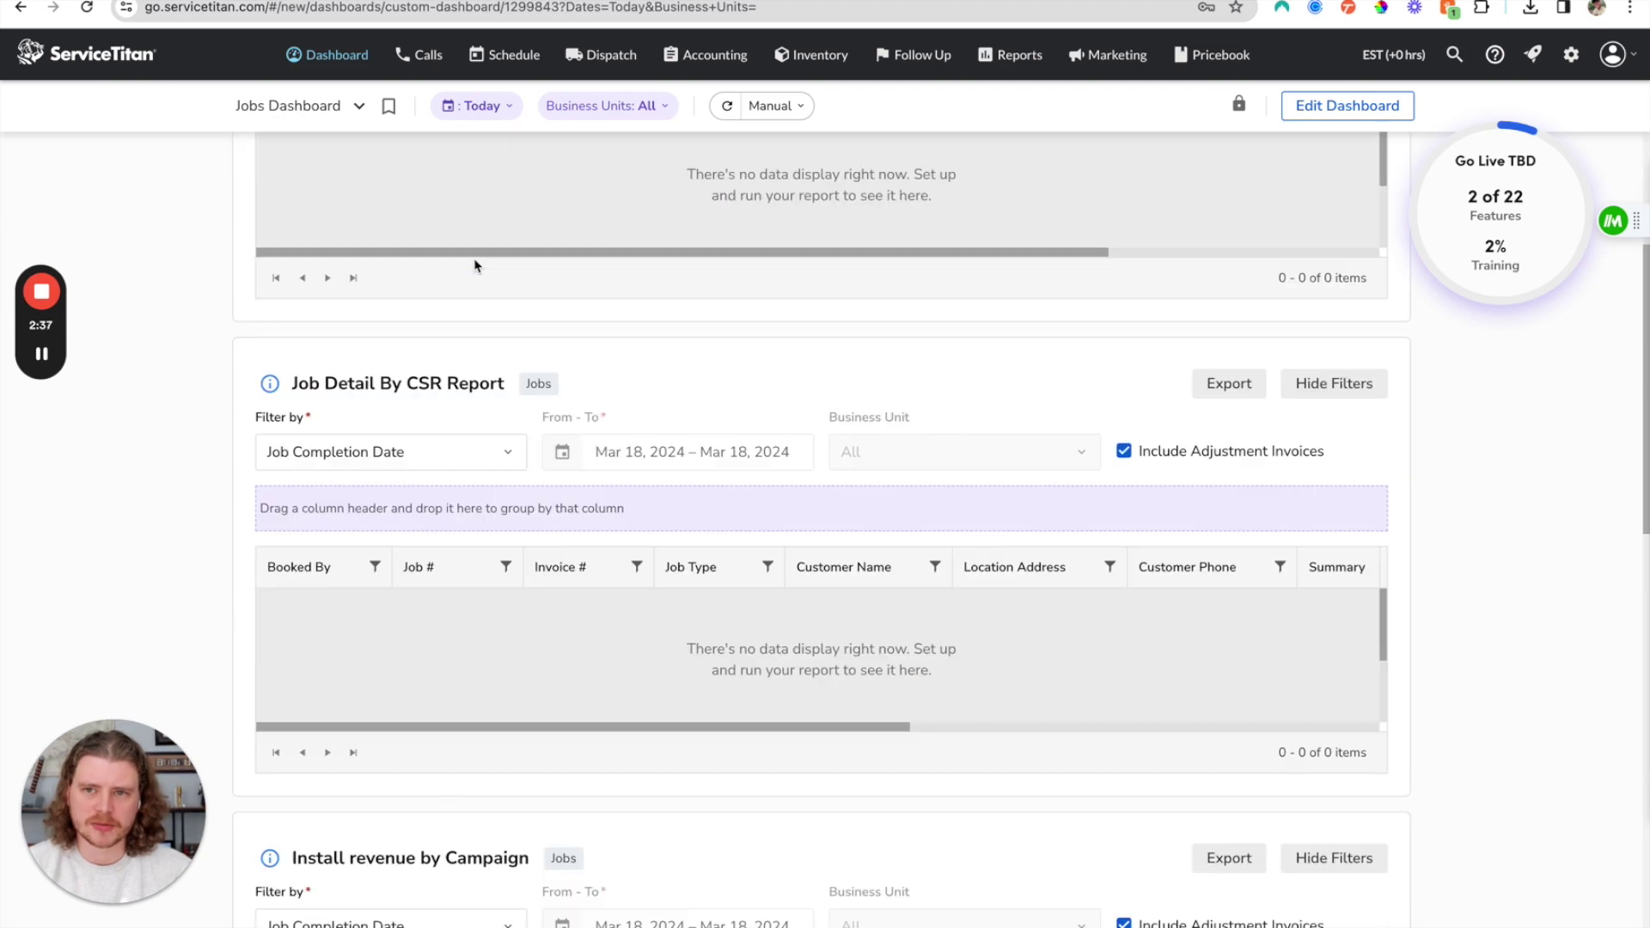
scroll(469, 269, down, 5)
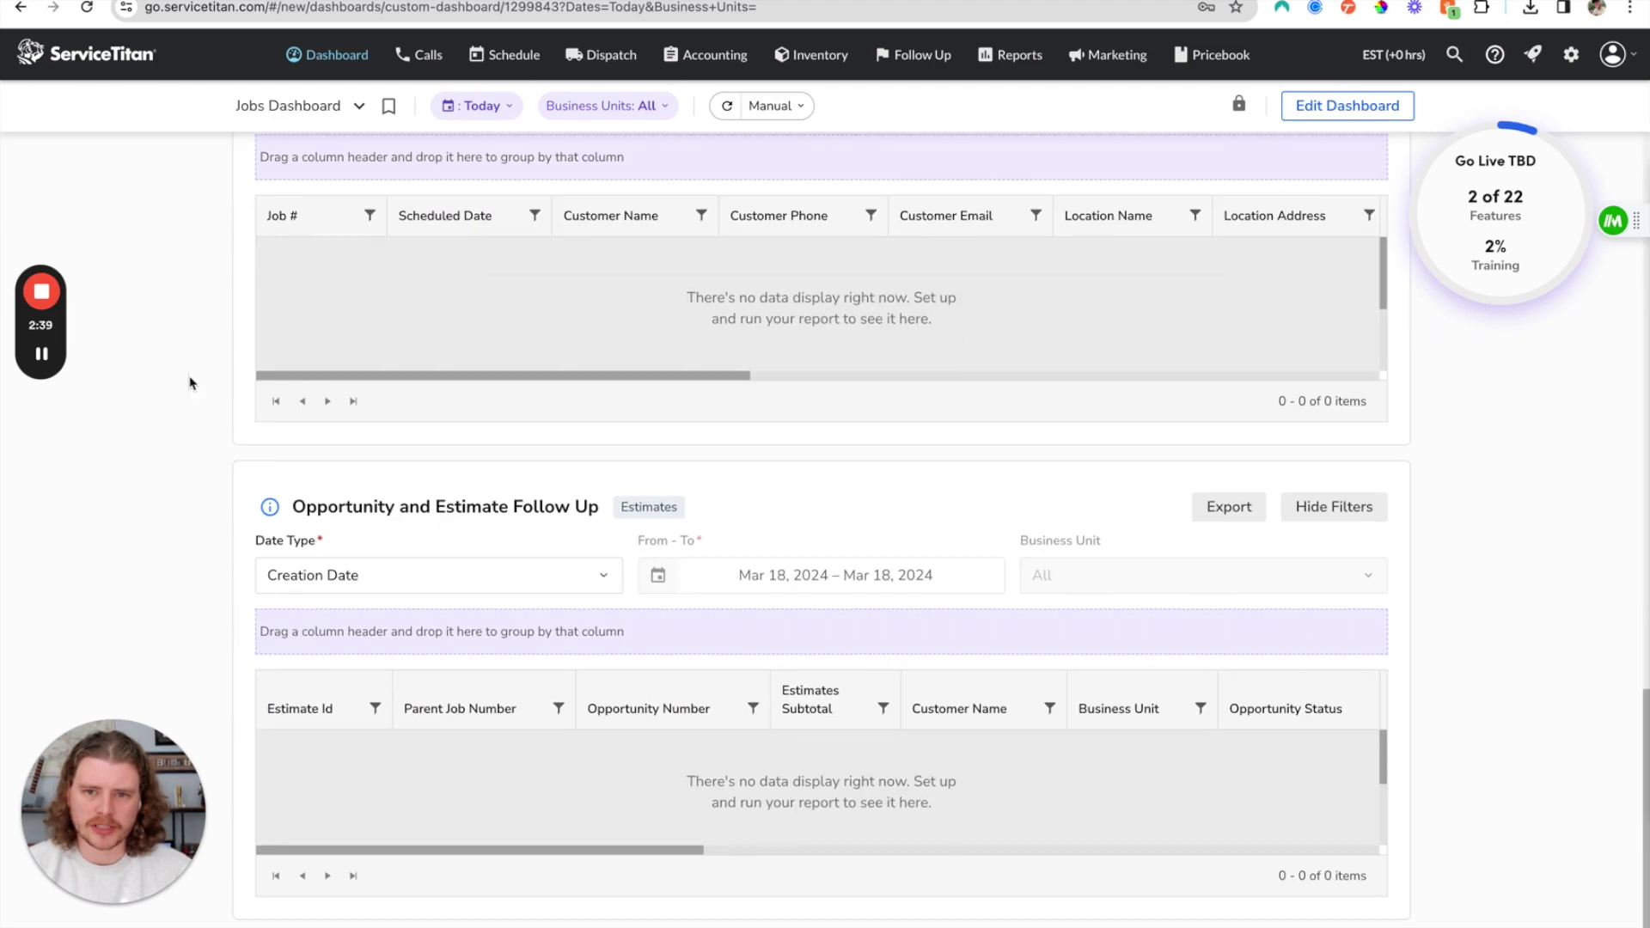
scroll(307, 369, up, 18)
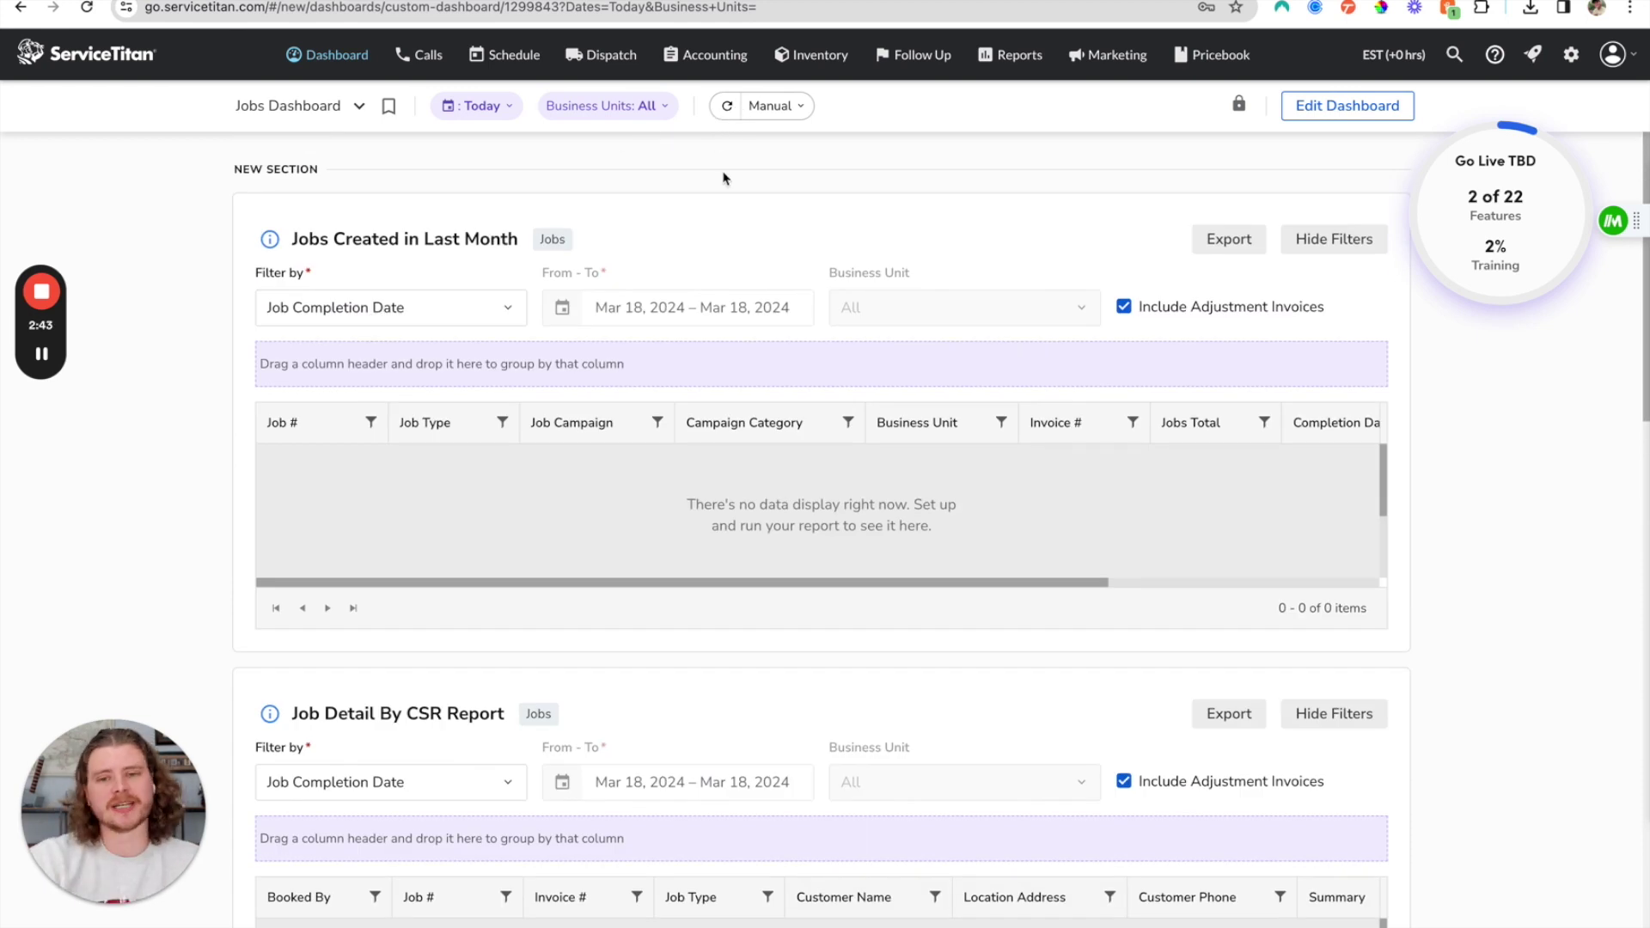
click(758, 119)
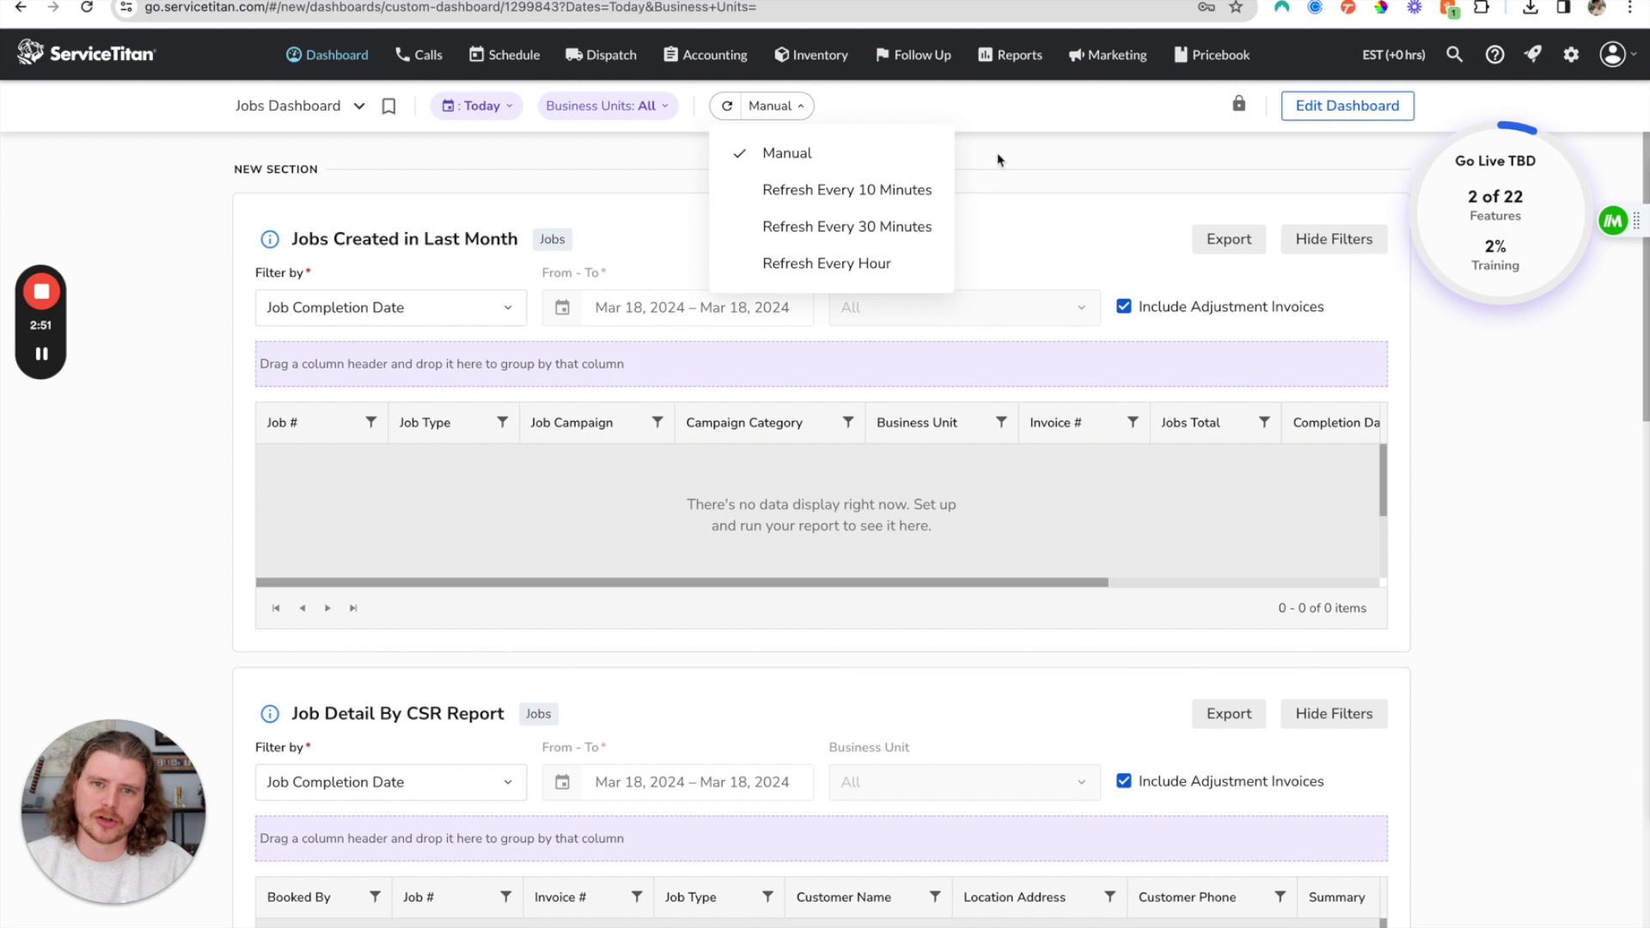
click(1031, 187)
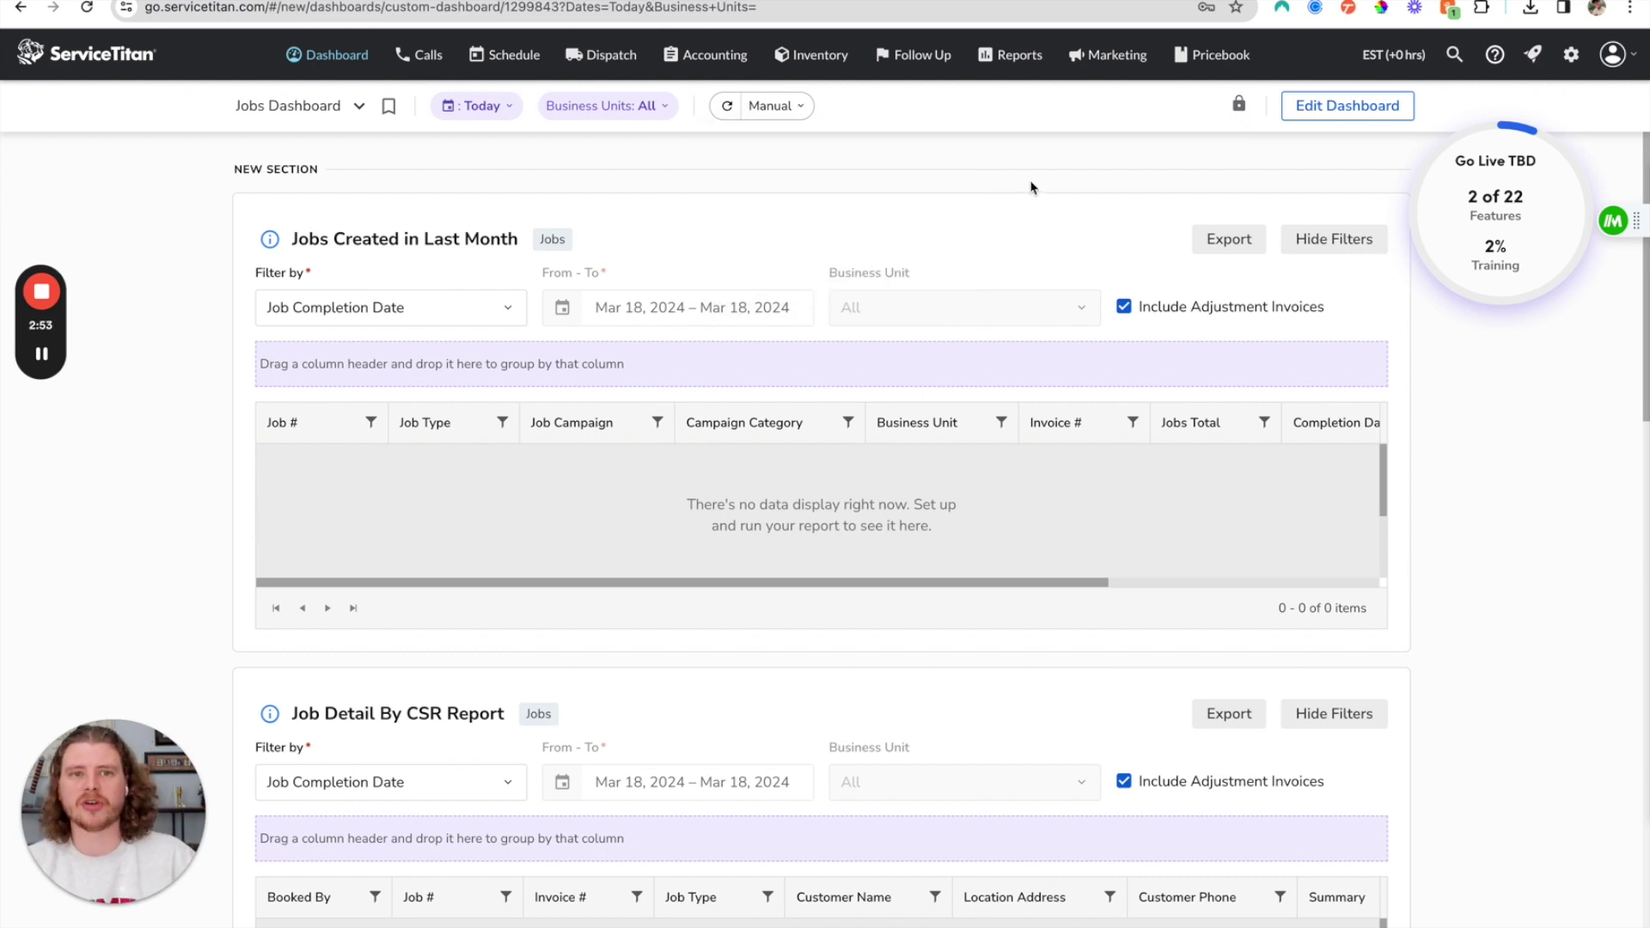